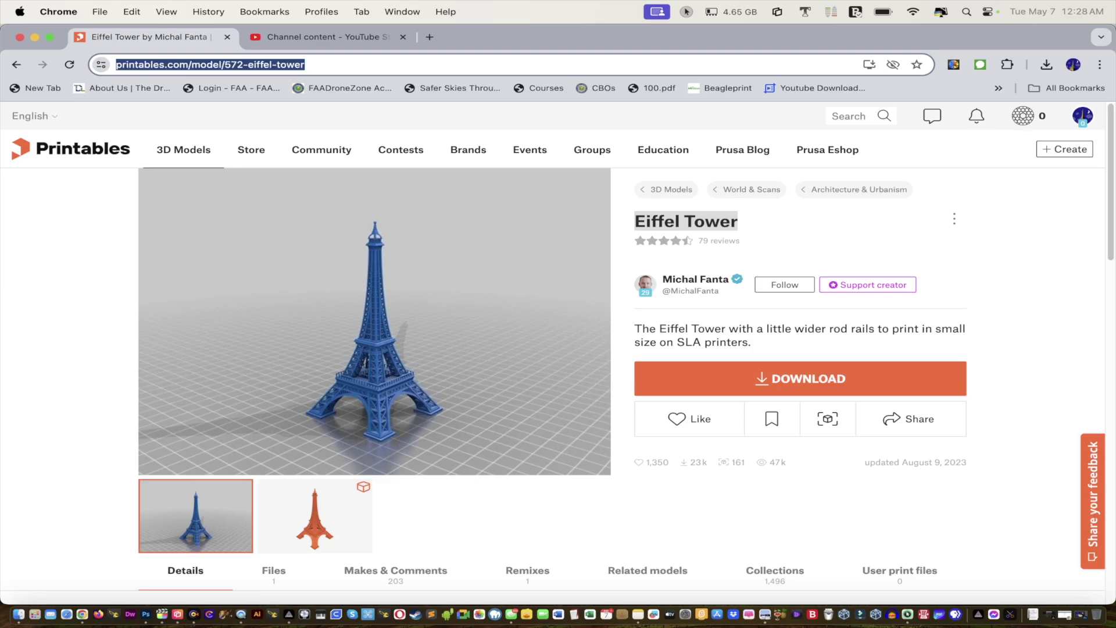
# Step: Like the Eiffel Tower model (now 1,351 likes) and scroll to its eiffel_final.stl file listing
pyautogui.scroll(-5, 558, 355)
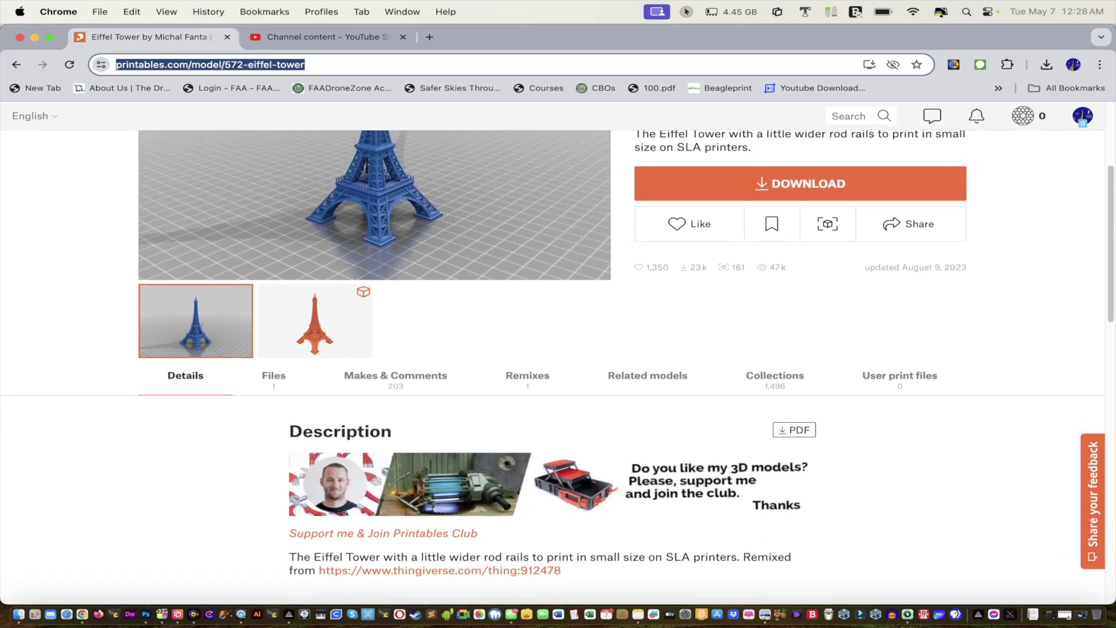
pyautogui.scroll(3, 558, 366)
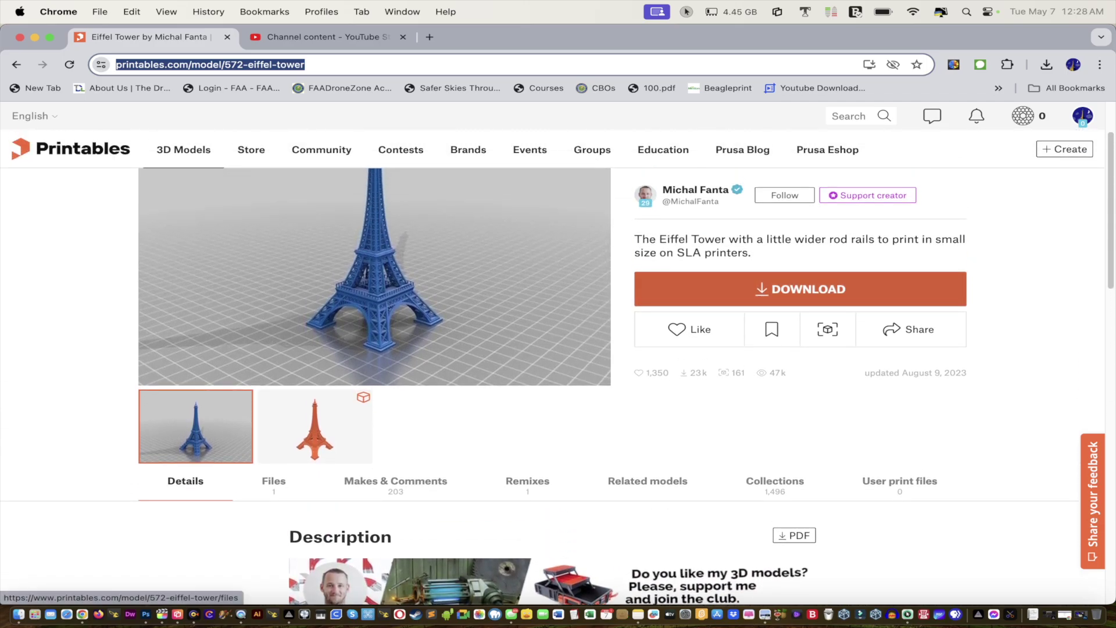
pyautogui.click(800, 289)
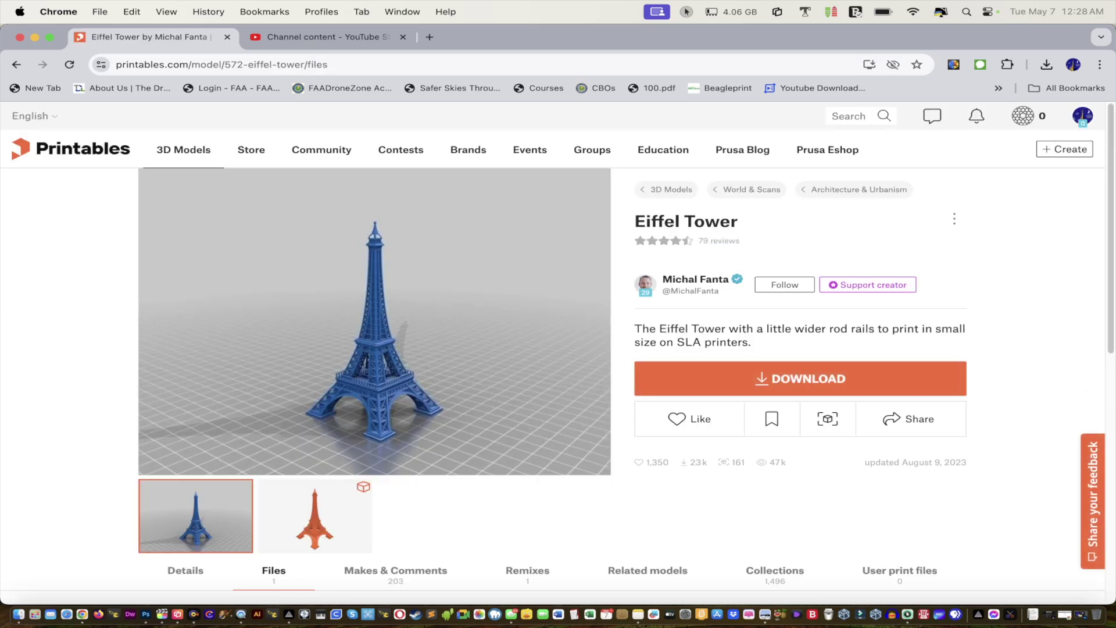
pyautogui.click(689, 419)
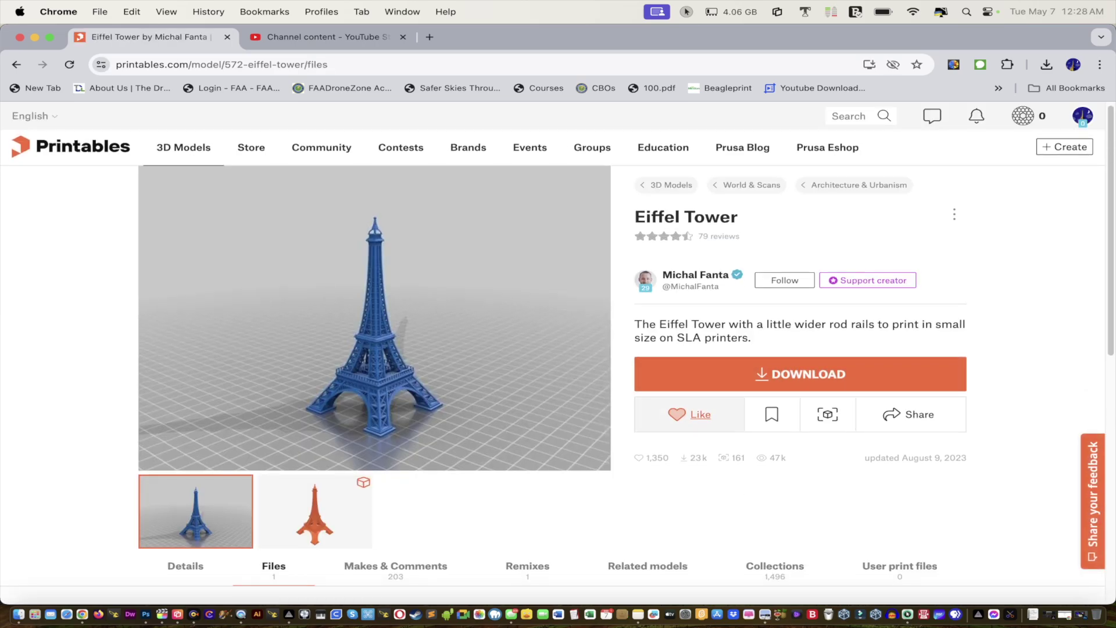
pyautogui.scroll(-5, 690, 414)
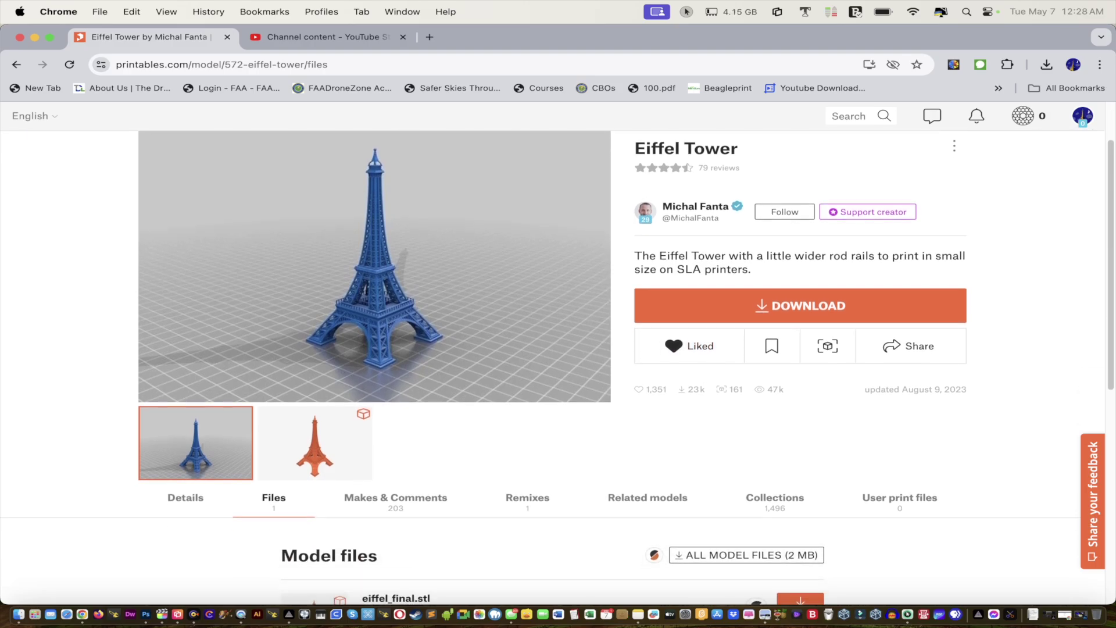
pyautogui.scroll(-1, 689, 414)
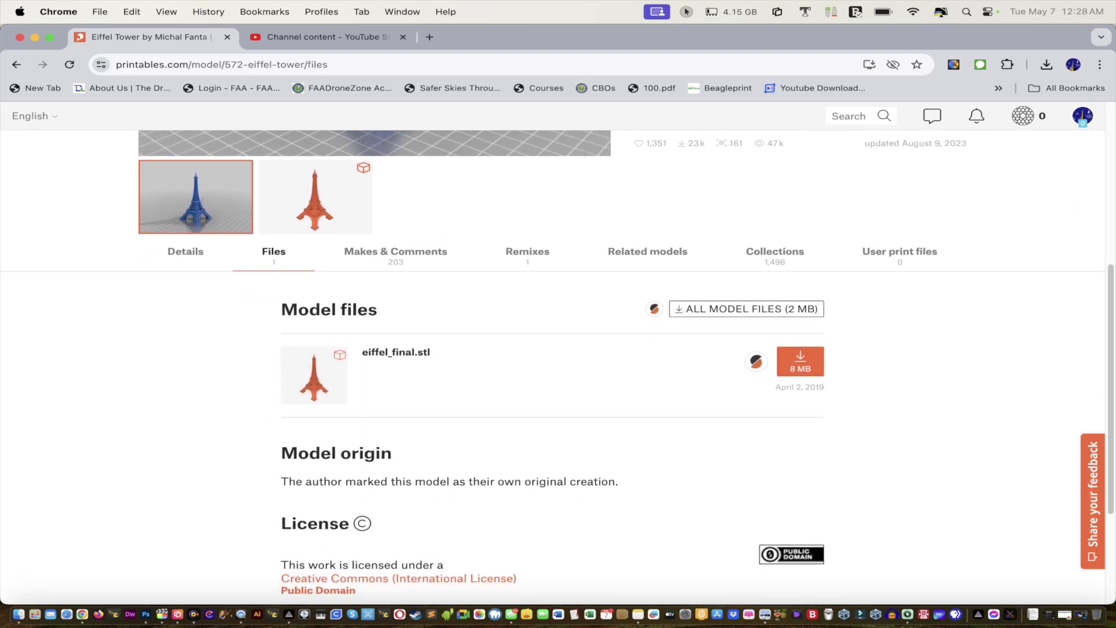
# Step: Reveal the downloaded eiffel_final.stl in Finder and drag it onto Cura's Ender-3 S1 Pro build plate
pyautogui.click(1046, 65)
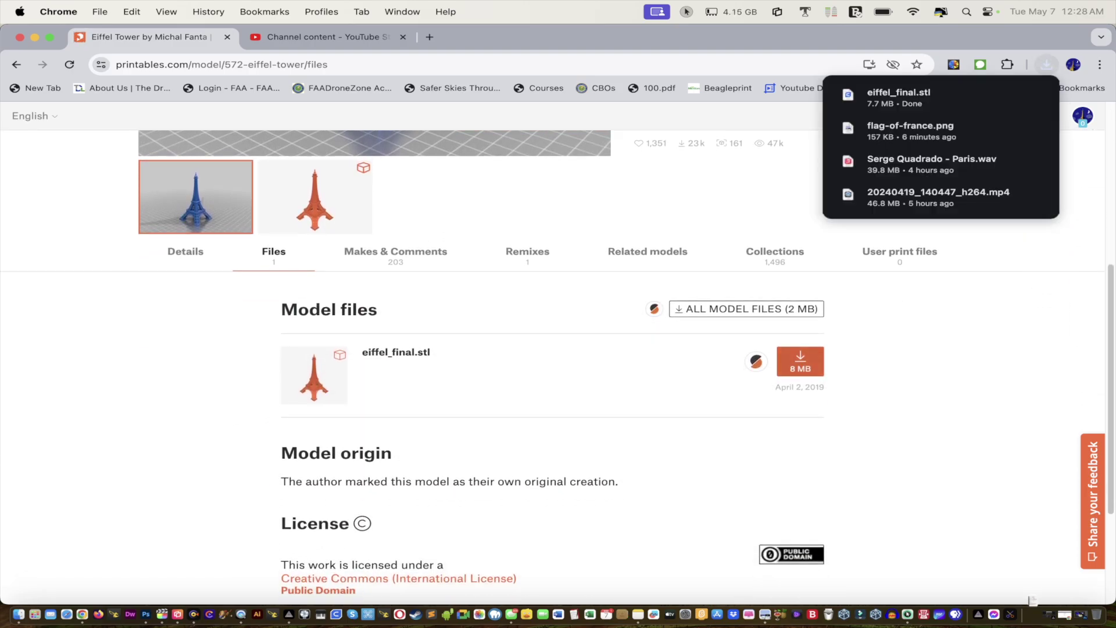
pyautogui.moveTo(930, 98)
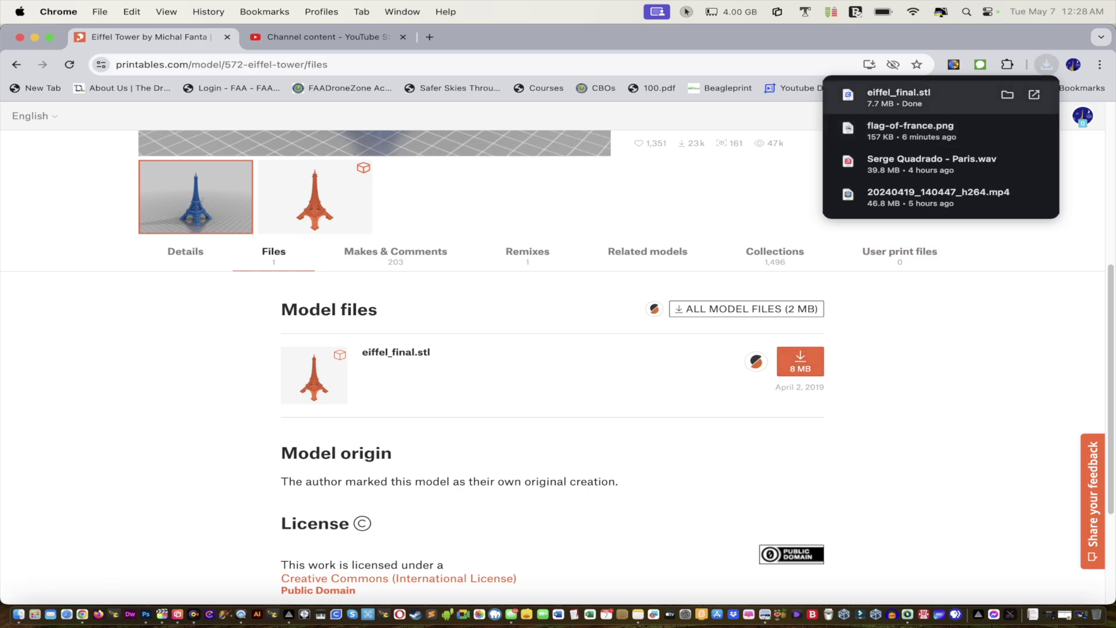
pyautogui.click(1007, 94)
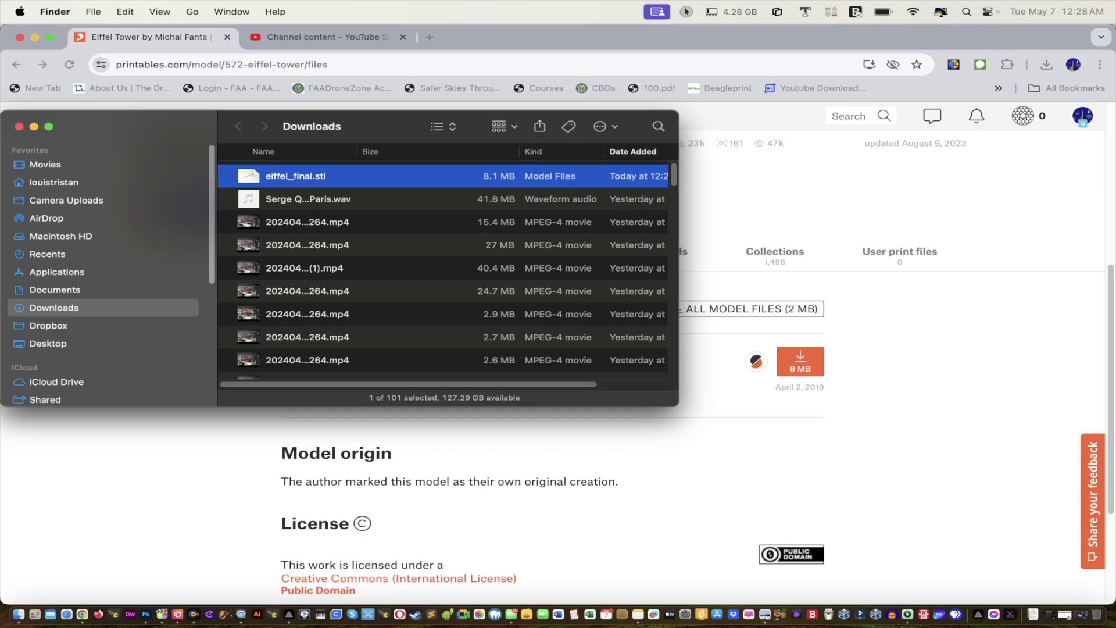
pyautogui.moveTo(279, 175); pyautogui.dragTo(336, 614)
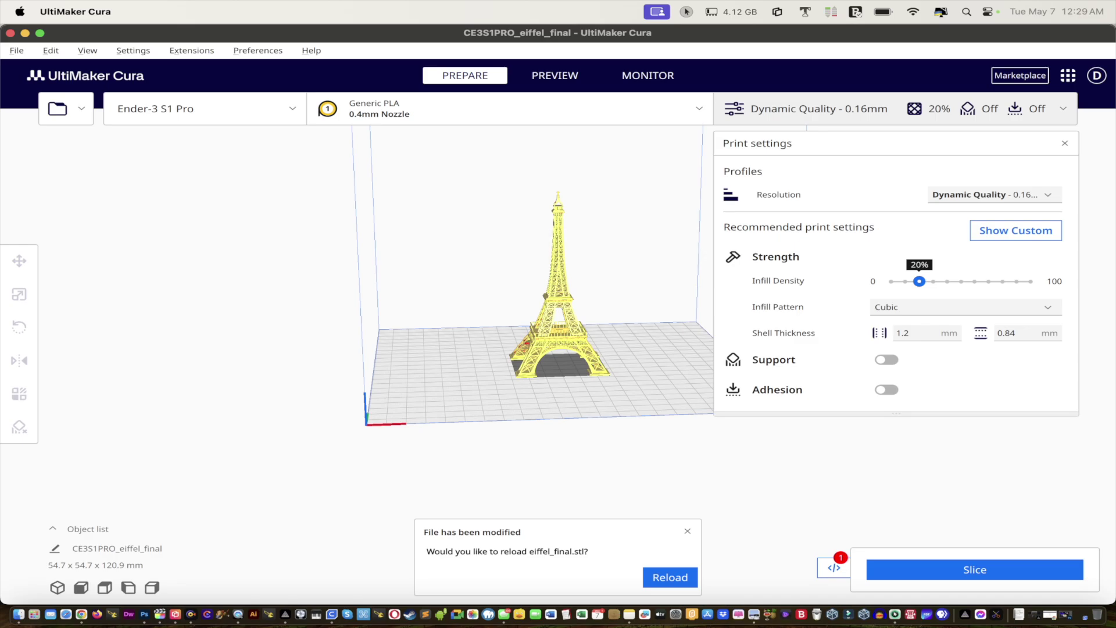
pyautogui.click(558, 274)
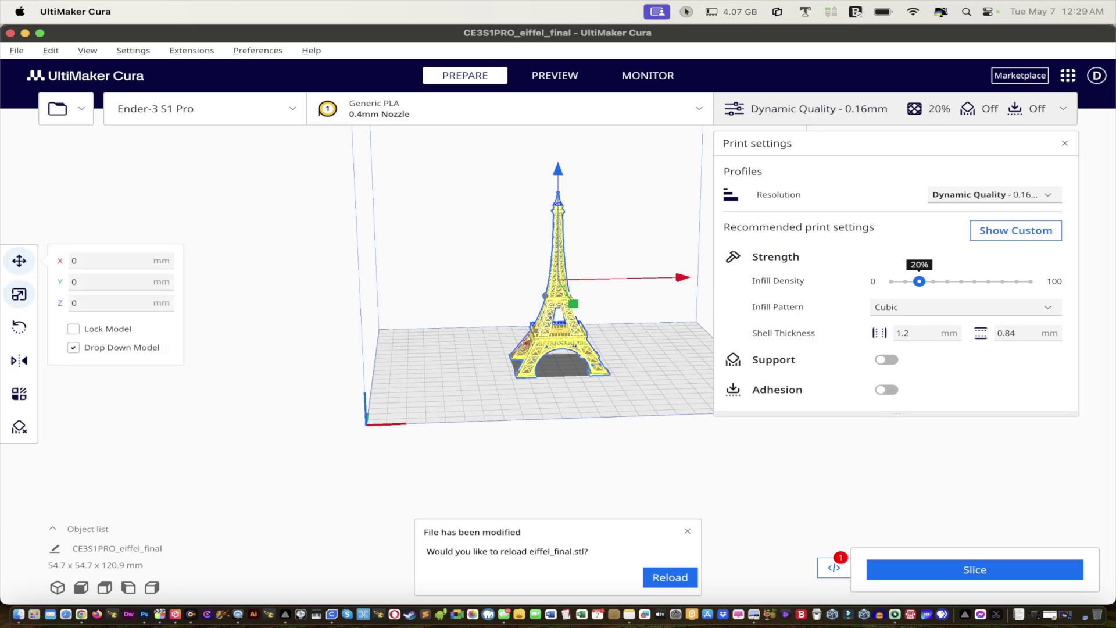
pyautogui.click(19, 294)
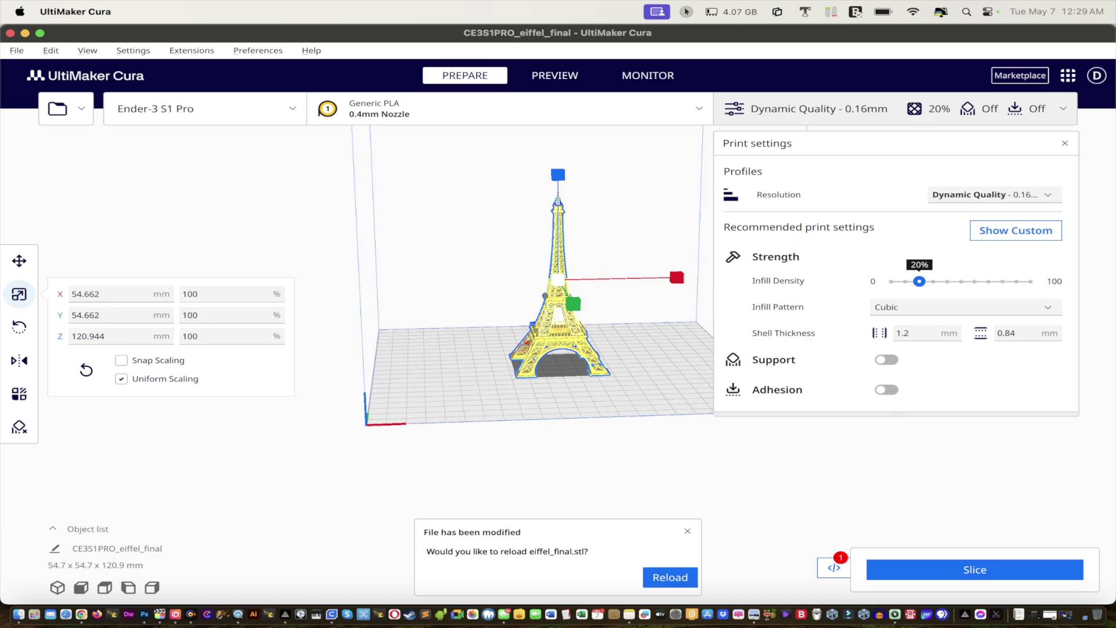
pyautogui.click(182, 293)
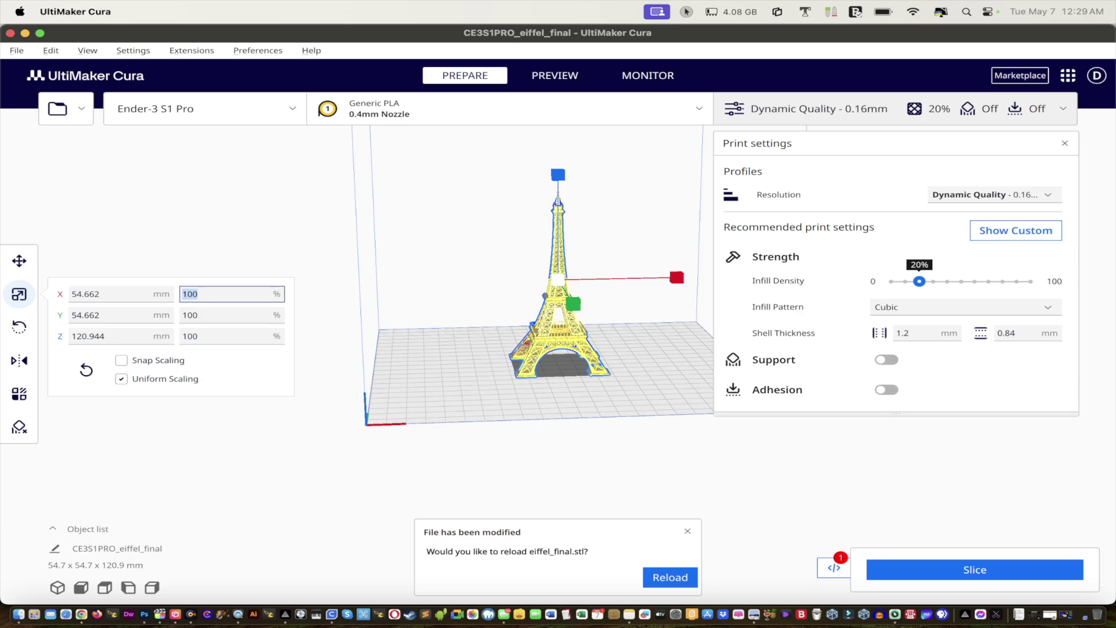
pyautogui.click(19, 260)
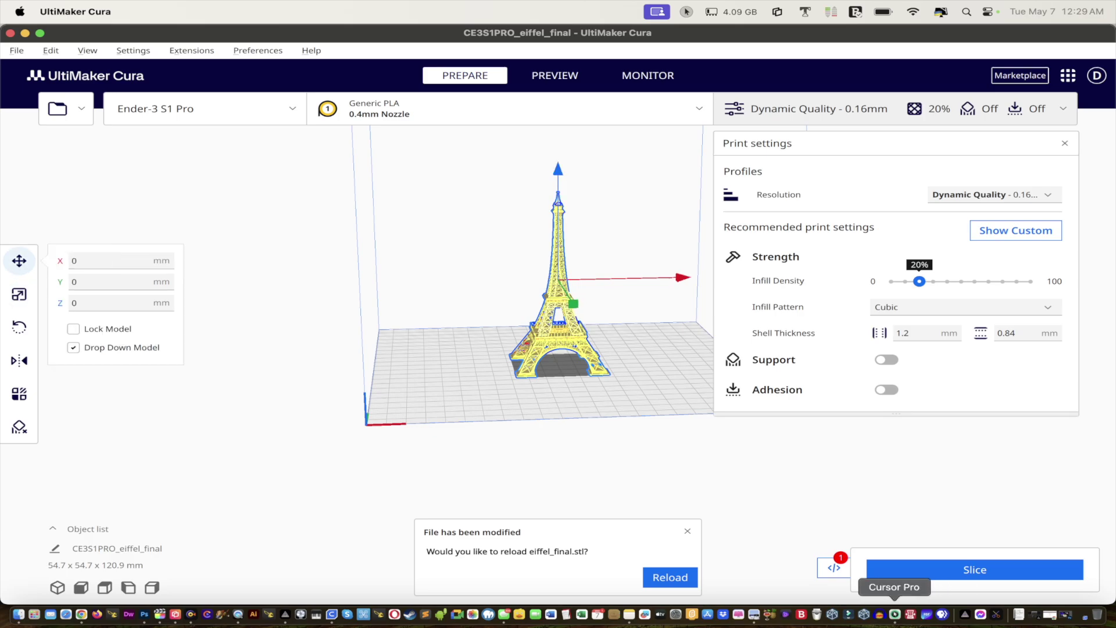
pyautogui.rightClick(895, 614)
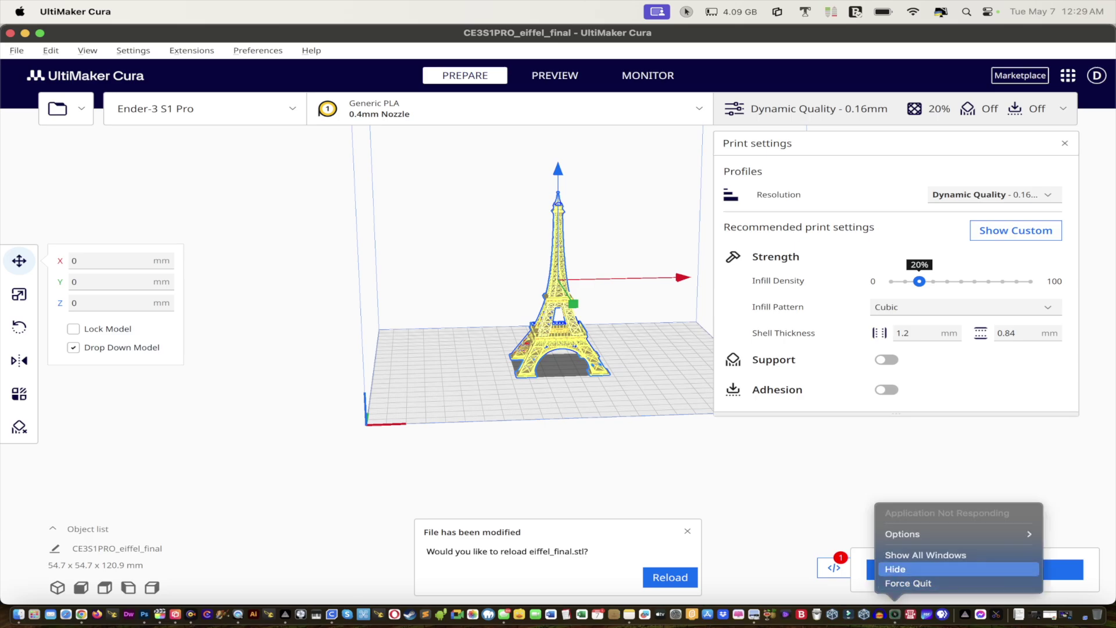
pyautogui.click(907, 583)
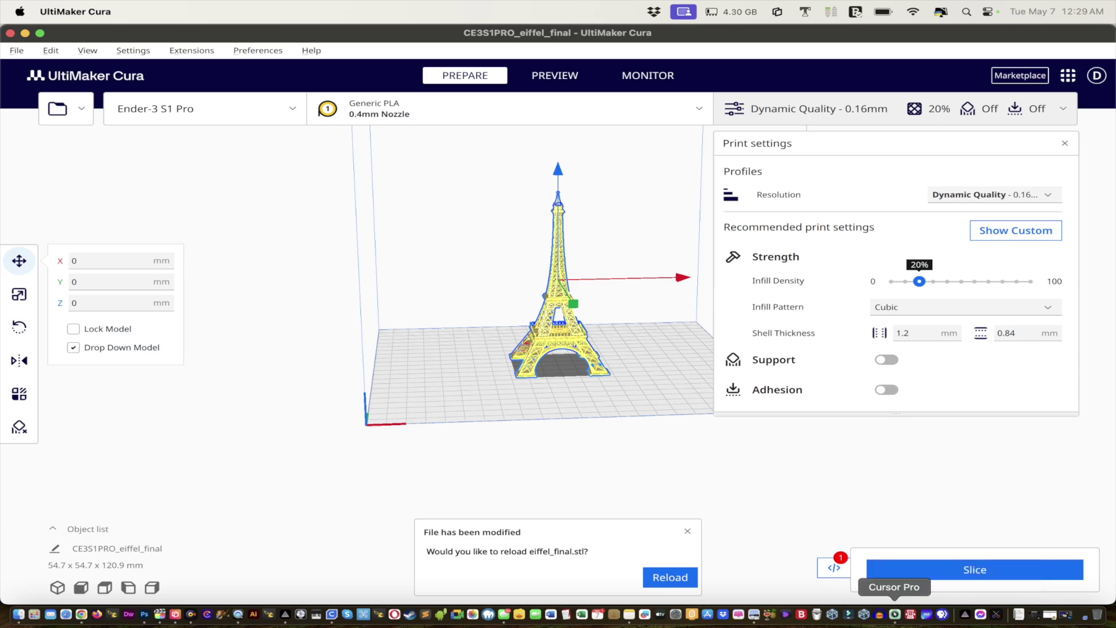
pyautogui.click(894, 614)
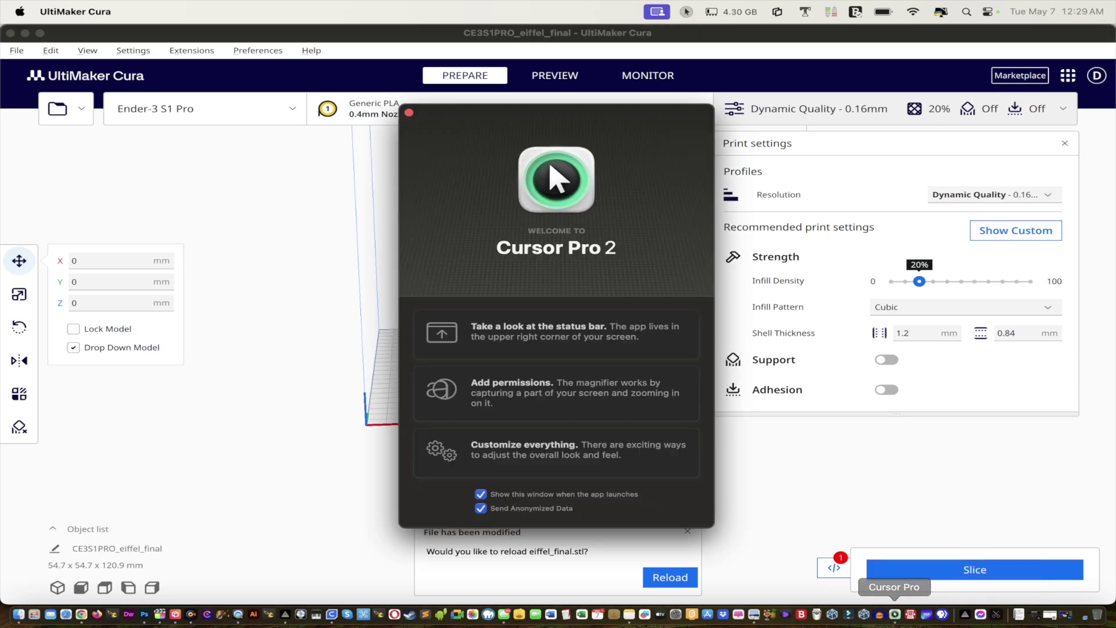
pyautogui.press('super+w')
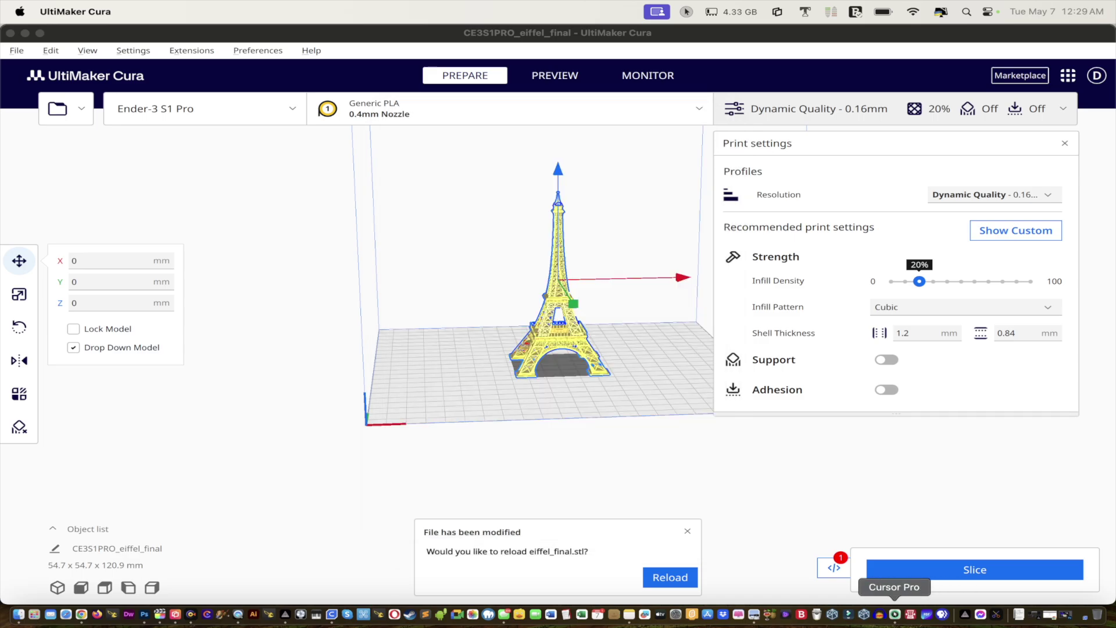
pyautogui.rightClick(895, 614)
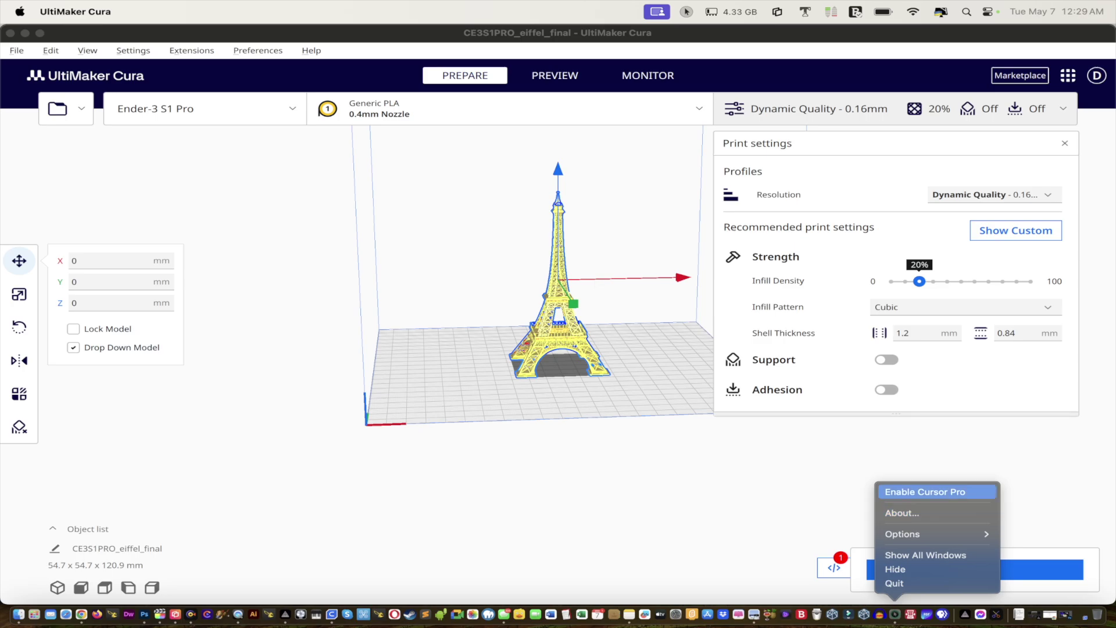
pyautogui.click(918, 491)
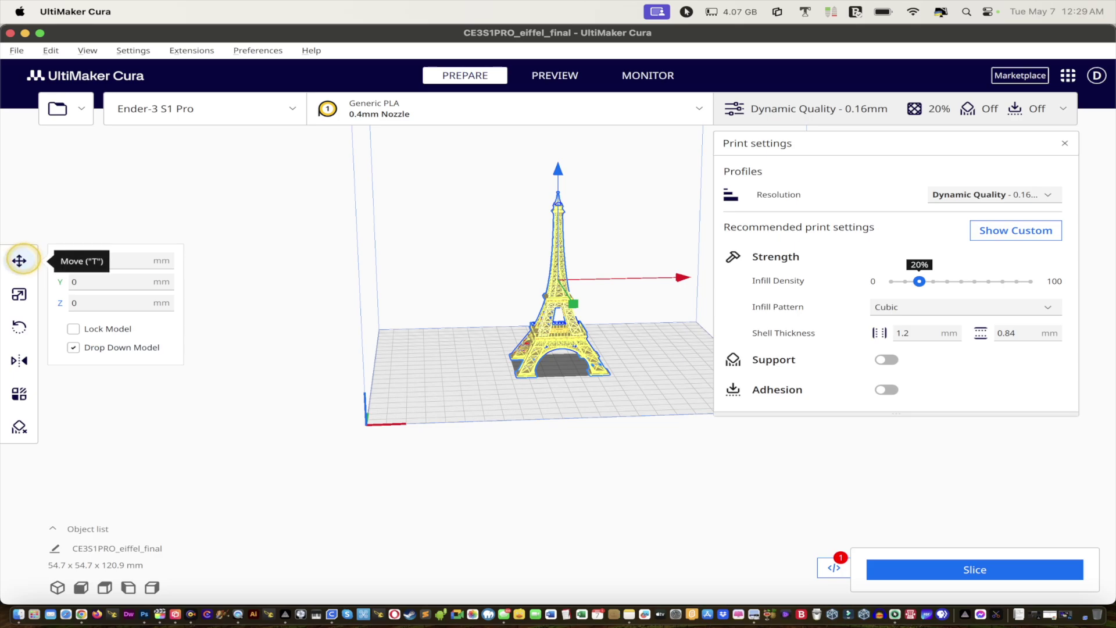
# Step: Scale the Eiffel Tower uniformly to 70%, giving 38.3 x 38.3 x 84.7 mm
pyautogui.click(19, 293)
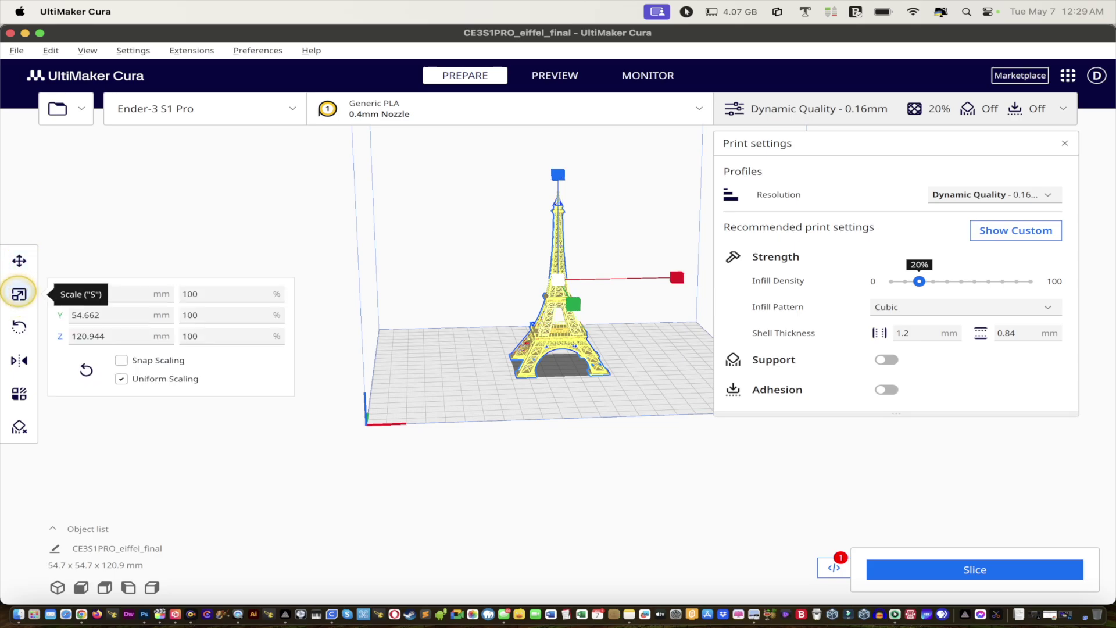
pyautogui.click(212, 295)
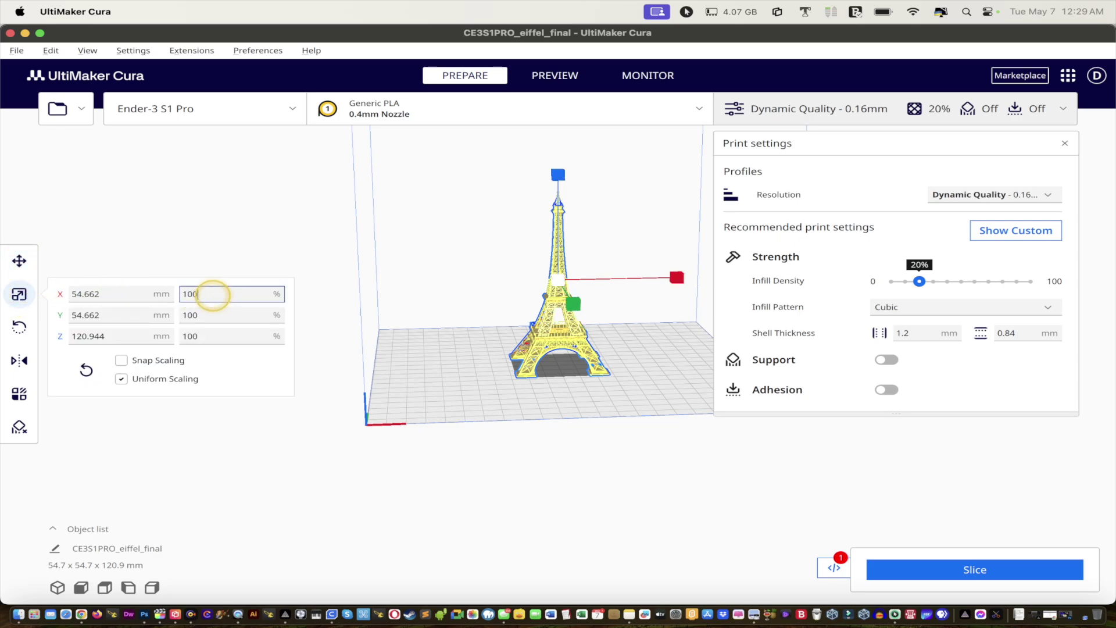
pyautogui.doubleClick(210, 295)
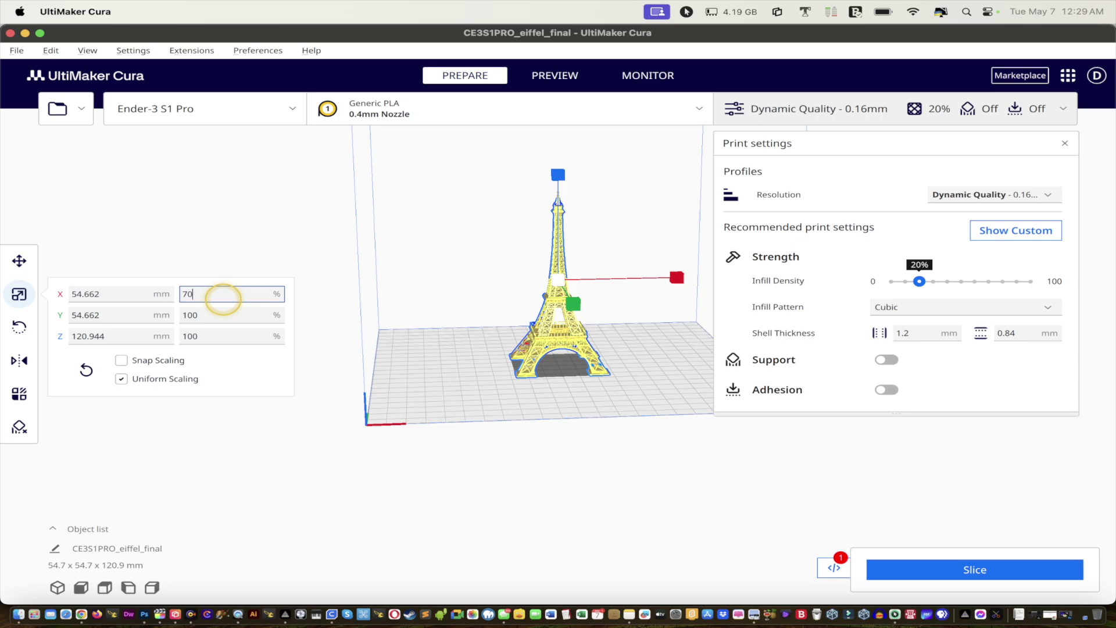
pyautogui.click(222, 299)
pyautogui.press('Return')
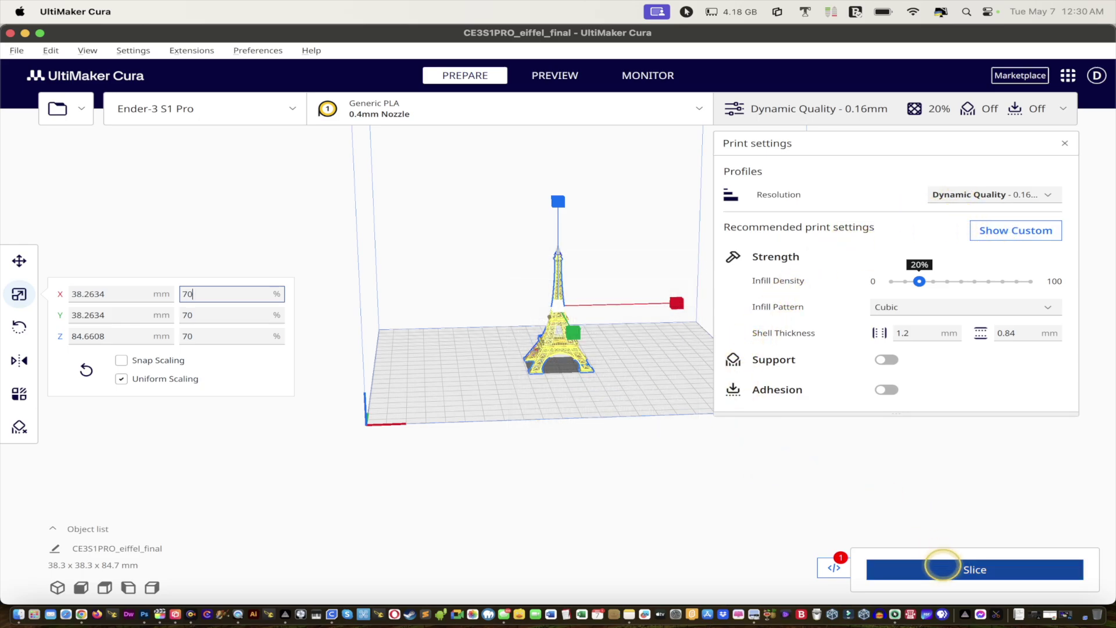
# Step: Slice the scaled tower and step the layer preview down through its 523 layers
pyautogui.click(945, 567)
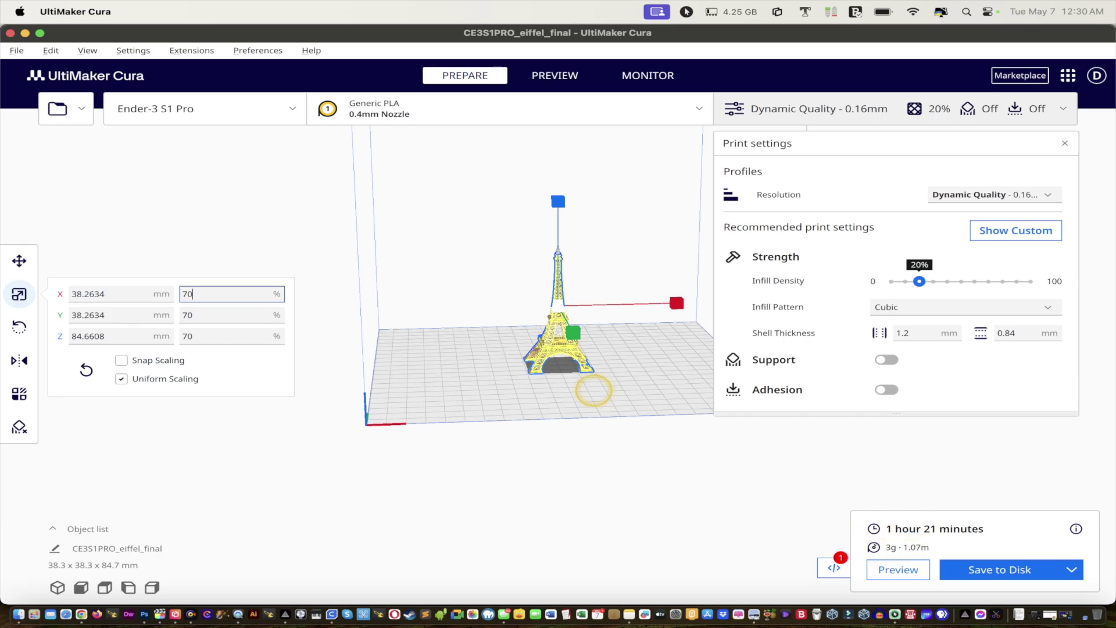
pyautogui.click(551, 75)
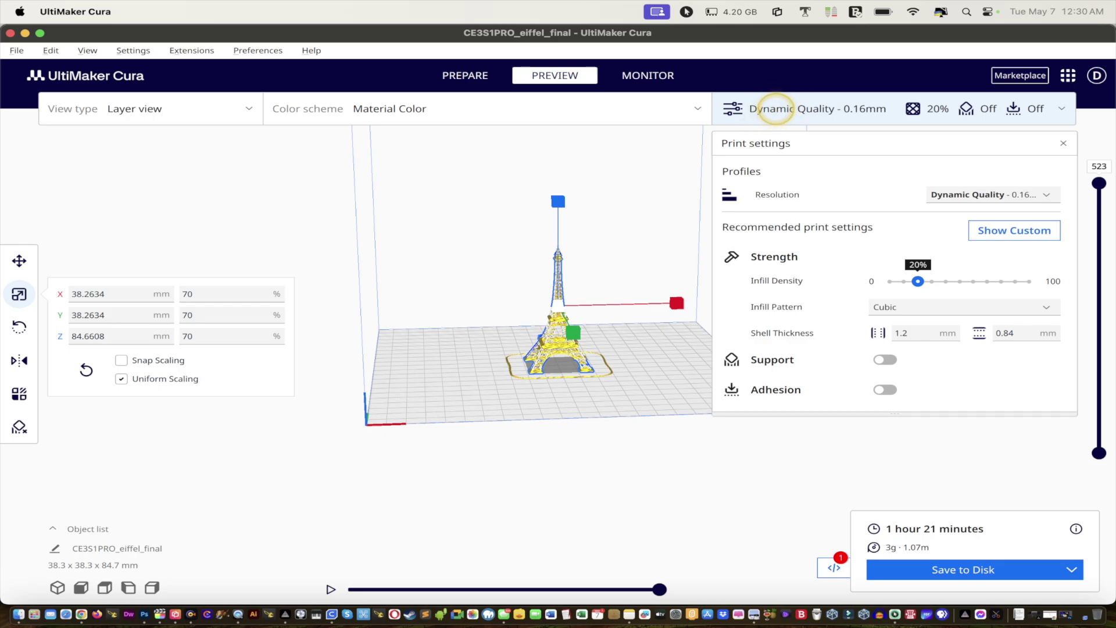
pyautogui.click(773, 109)
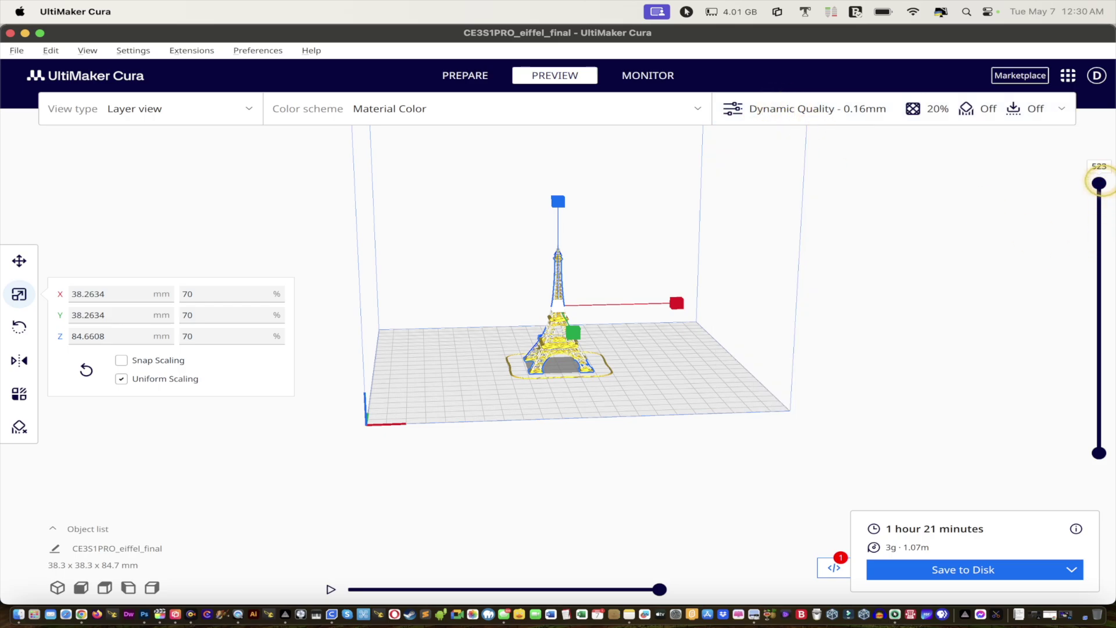
pyautogui.moveTo(1098, 183)
pyautogui.mouseDown()
pyautogui.moveTo(1103, 472)
pyautogui.moveTo(1097, 182)
pyautogui.mouseUp()
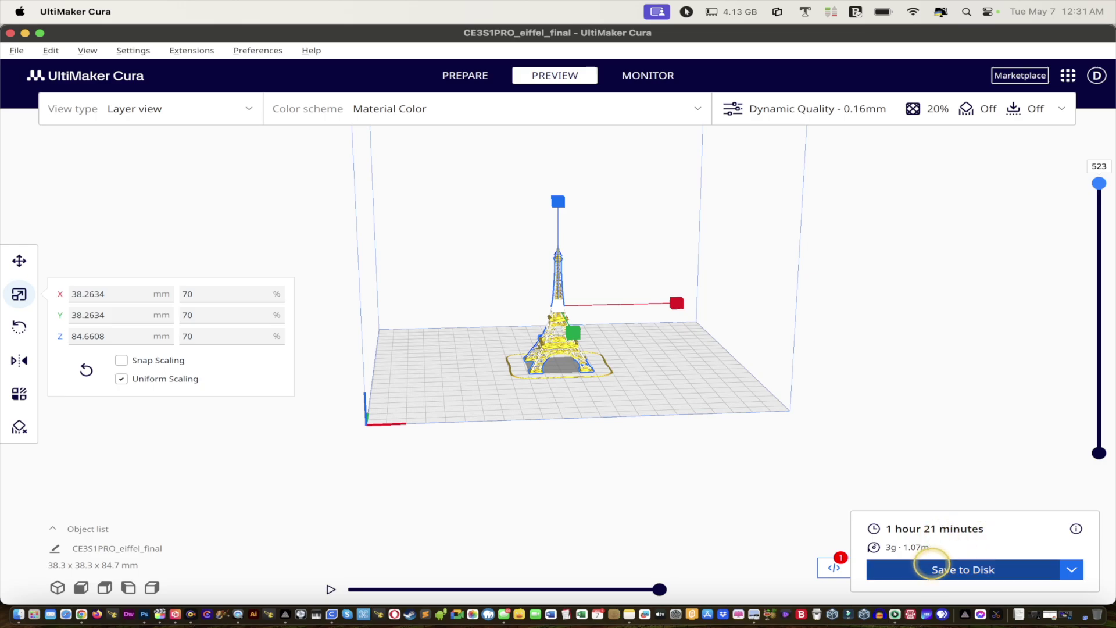
# Step: Save the G-code to the Desktop as eiffel_final.gcode, dropping the CE3S1PRO_ prefix
pyautogui.click(932, 565)
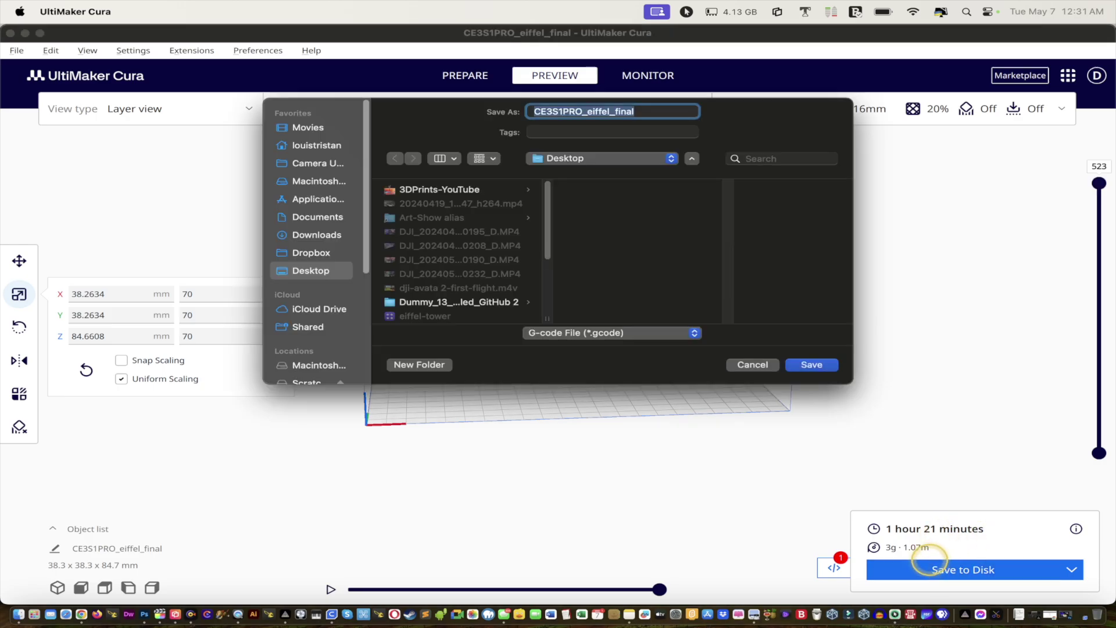
pyautogui.click(584, 111)
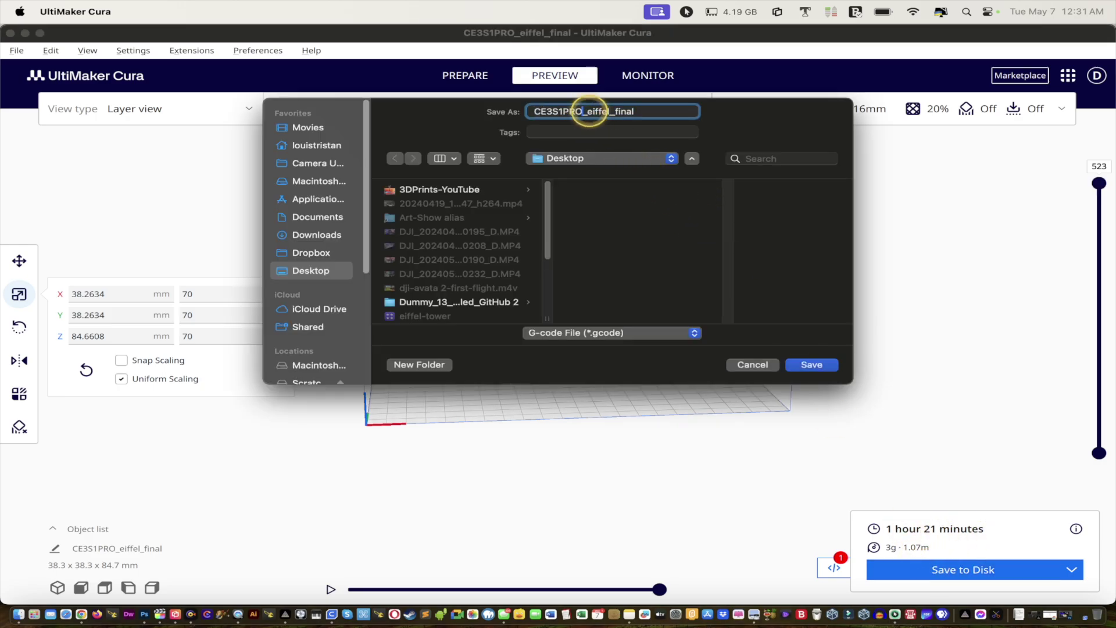
pyautogui.moveTo(584, 111); pyautogui.dragTo(523, 112)
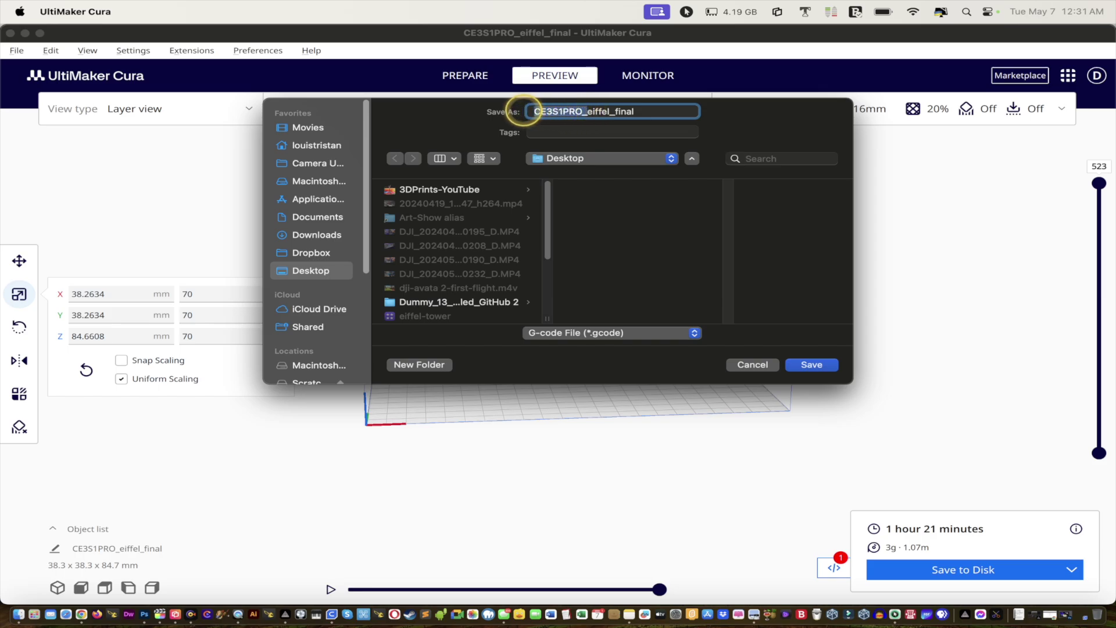
pyautogui.press('BackSpace')
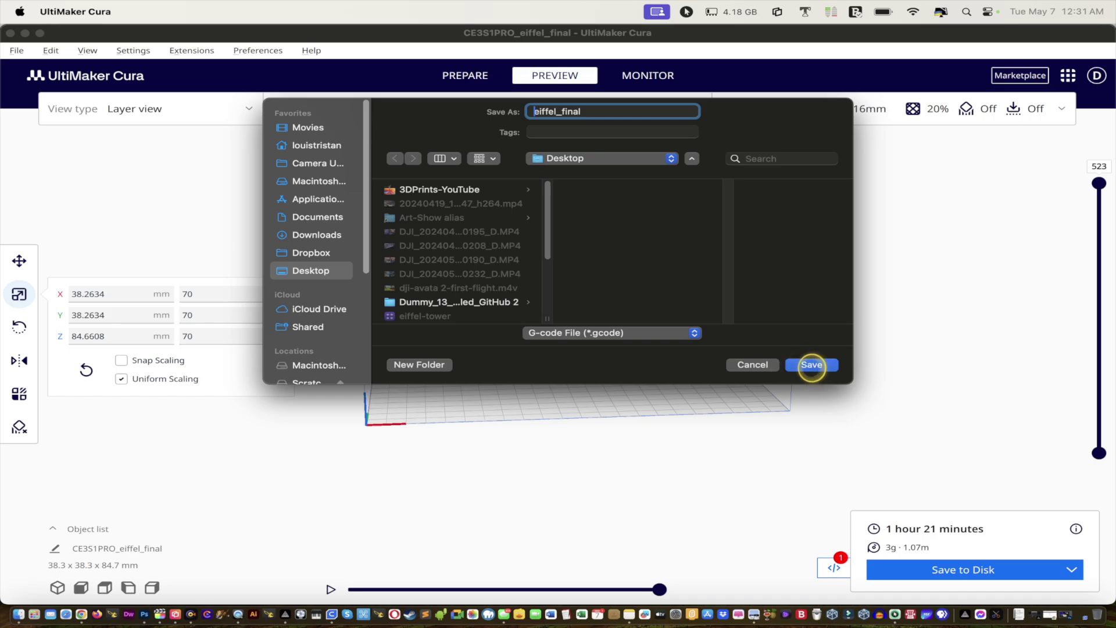
pyautogui.click(811, 364)
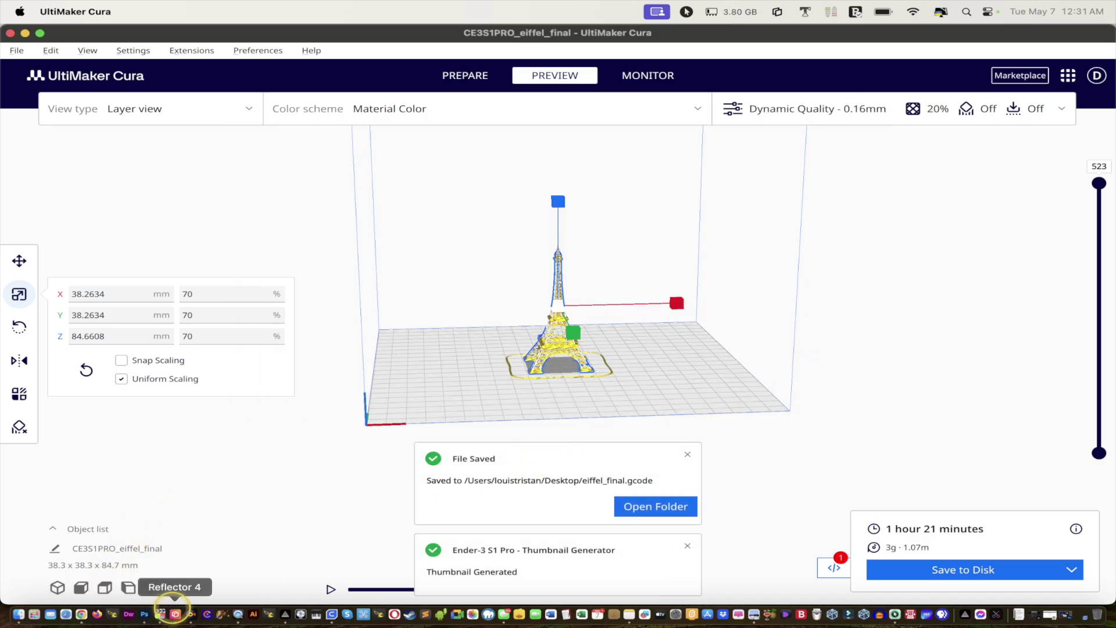
# Step: Back in Chrome, browse the Eiffel Tower model's Details section on Printables
pyautogui.click(82, 614)
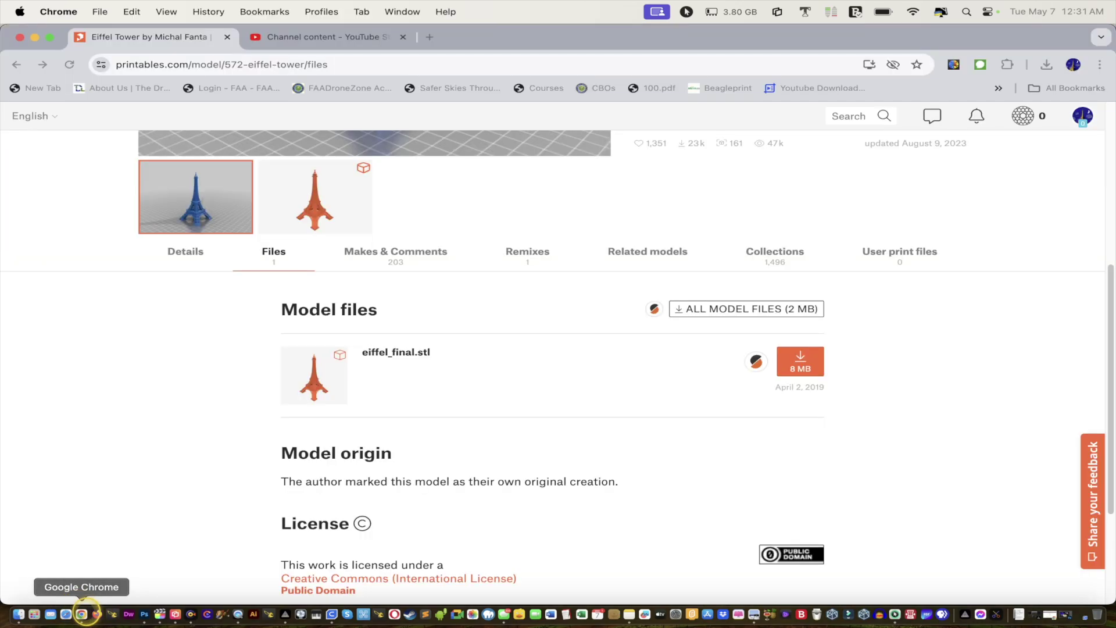
pyautogui.scroll(-2, 517, 412)
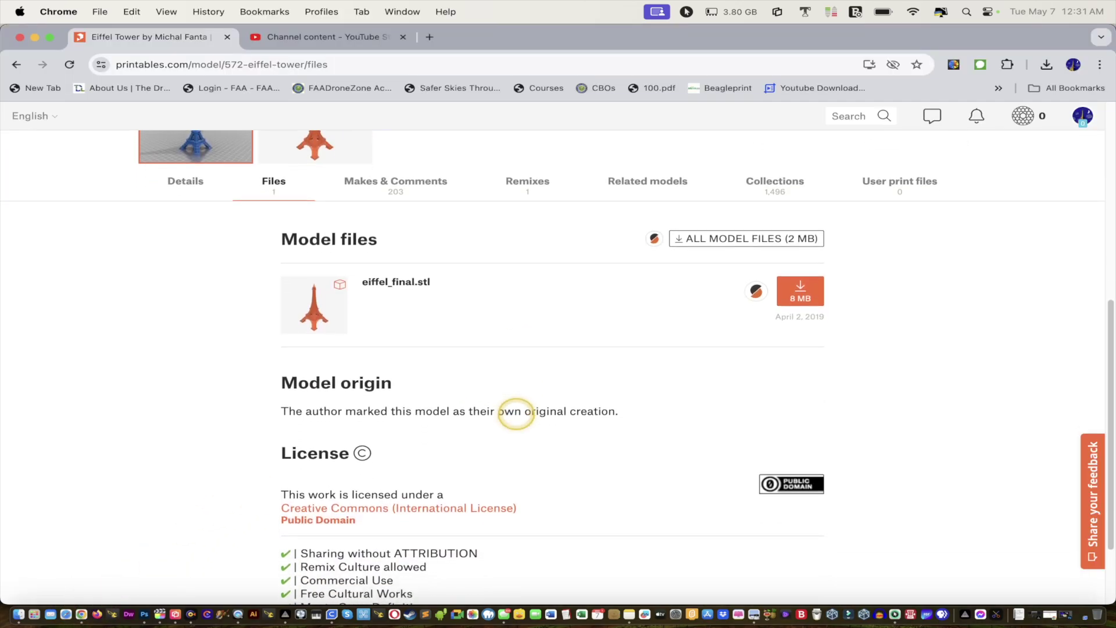
pyautogui.scroll(-1, 516, 413)
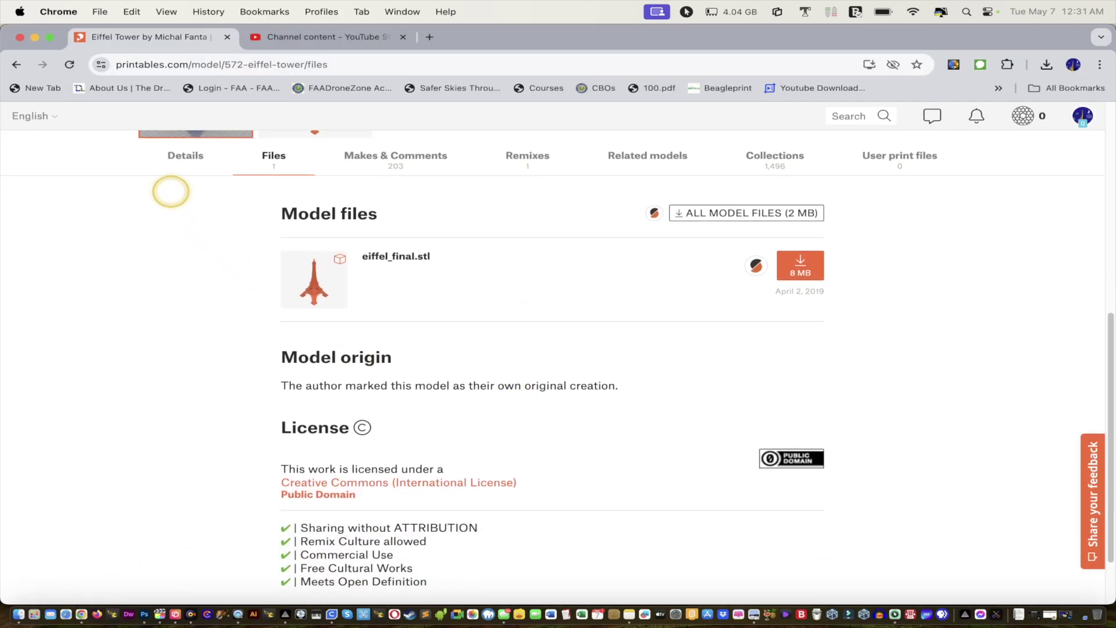
pyautogui.click(167, 155)
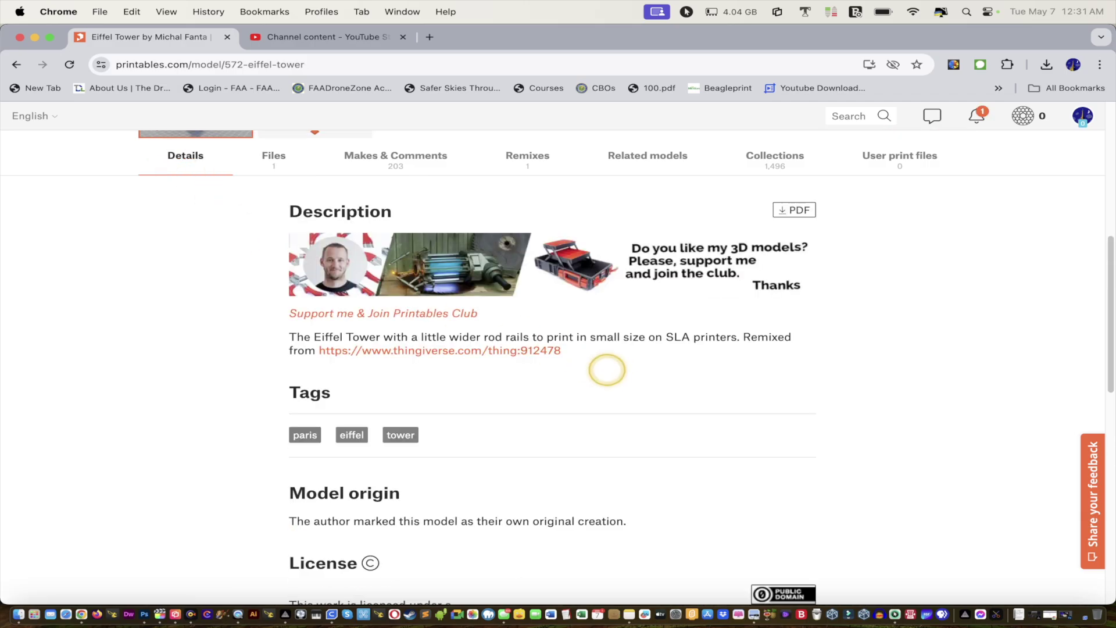
pyautogui.scroll(-10, 606, 370)
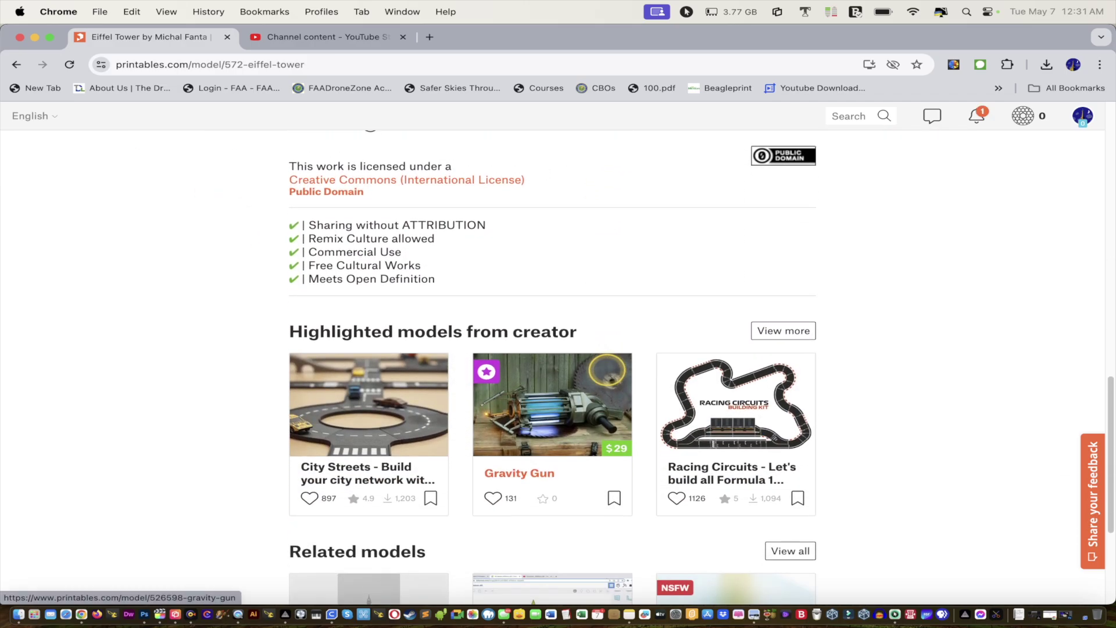
pyautogui.scroll(-5, 607, 370)
pyautogui.scroll(5, 607, 370)
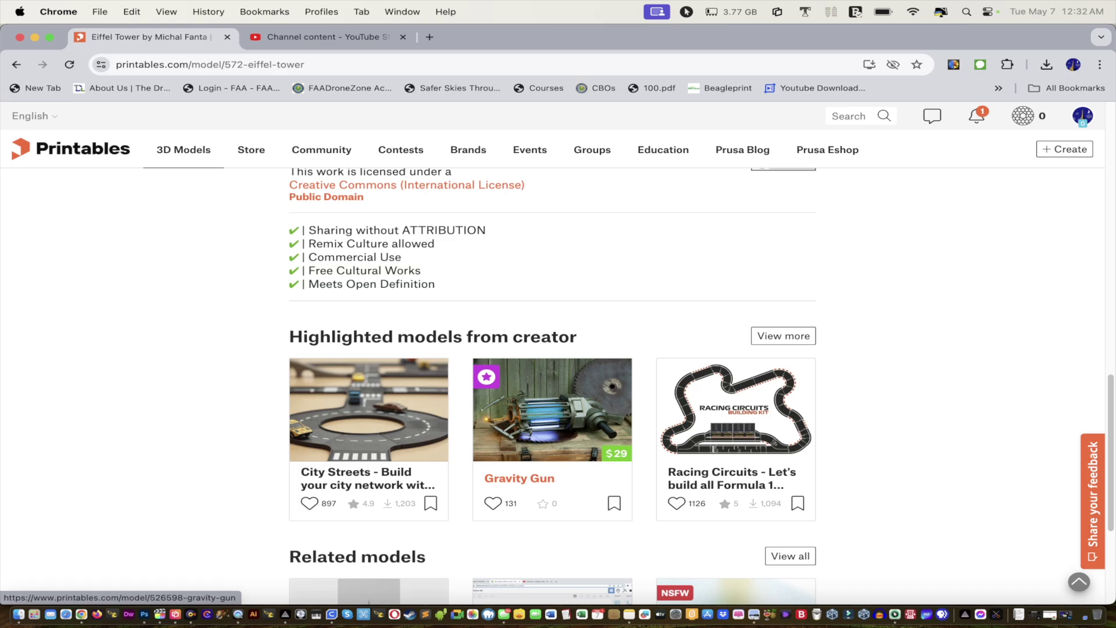
pyautogui.scroll(6, 607, 370)
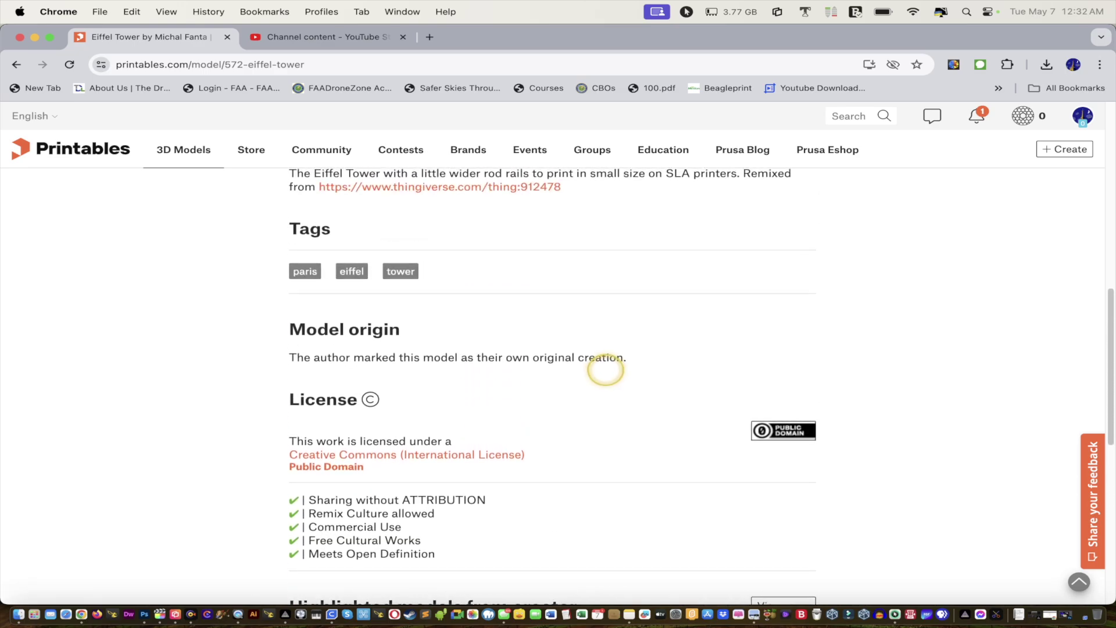
pyautogui.scroll(5, 605, 370)
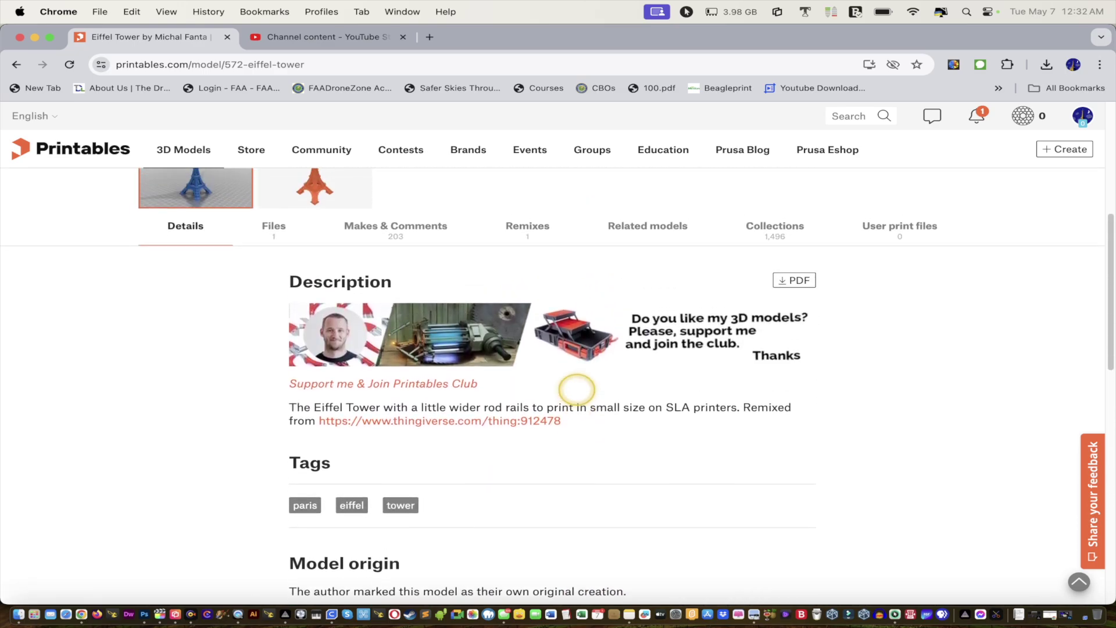
pyautogui.scroll(7, 576, 389)
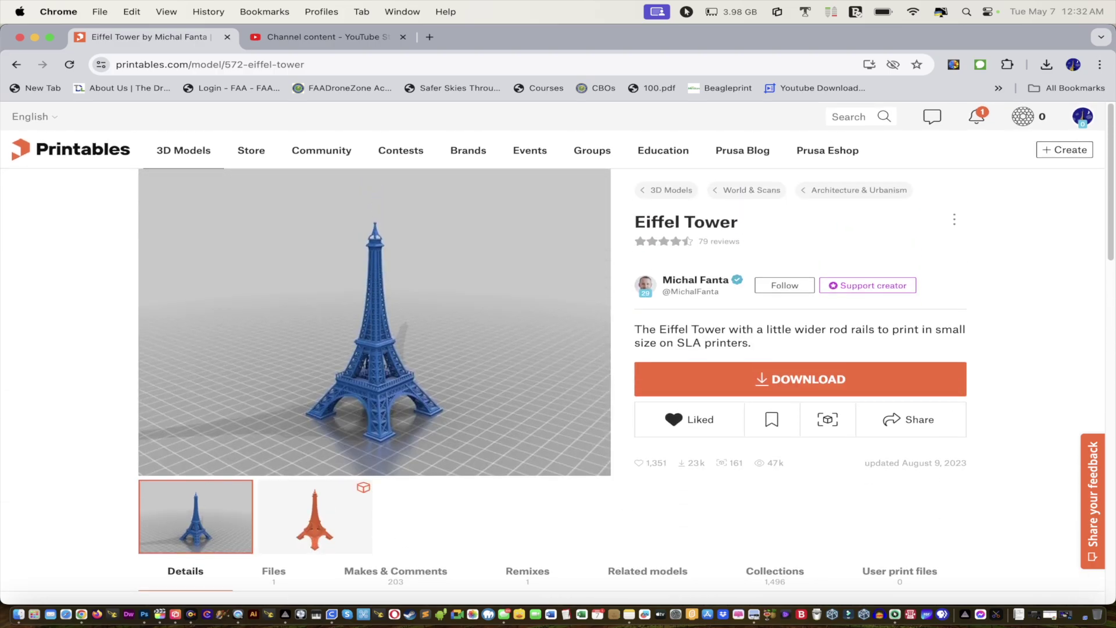
pyautogui.scroll(-4, 579, 395)
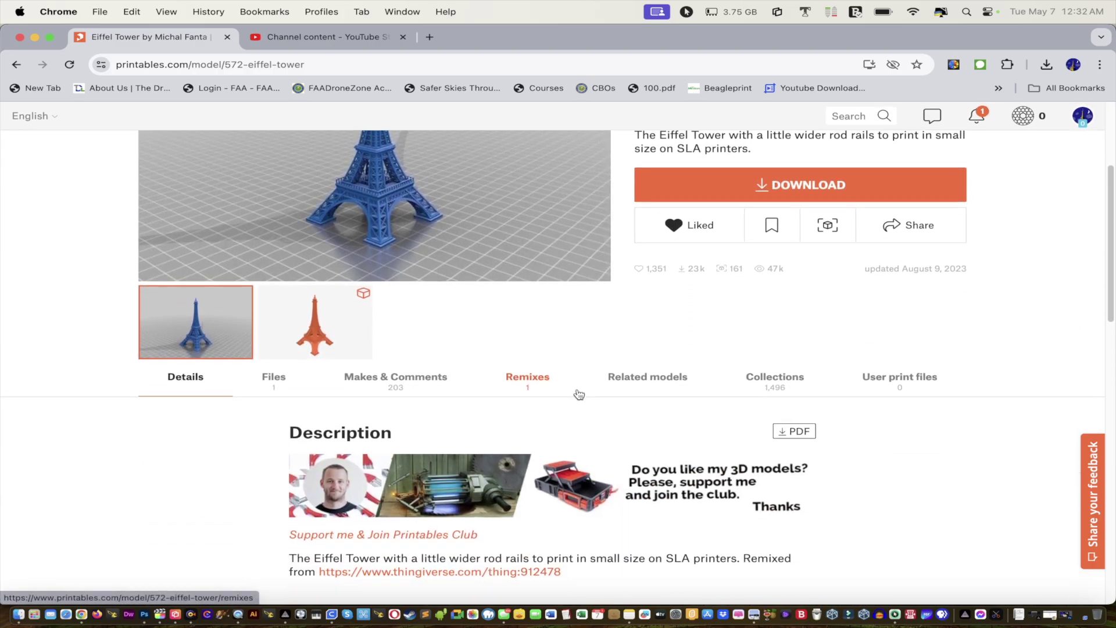
pyautogui.scroll(-1, 578, 394)
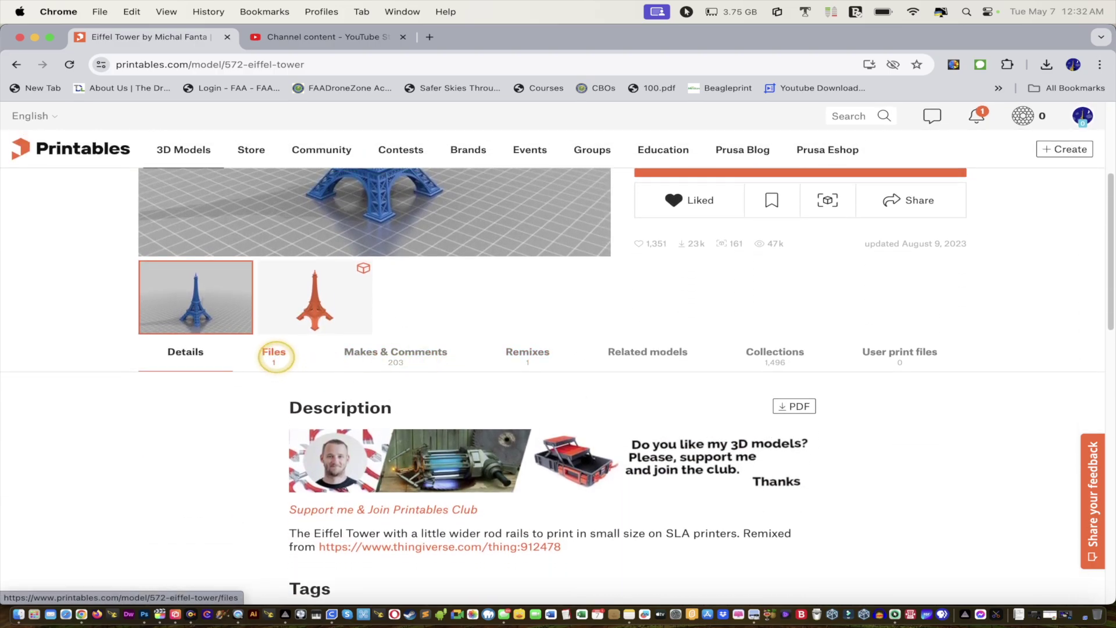
# Step: Recheck the model's Files section and license, then load the Beagleprint printer page
pyautogui.click(275, 354)
pyautogui.scroll(-5, 568, 428)
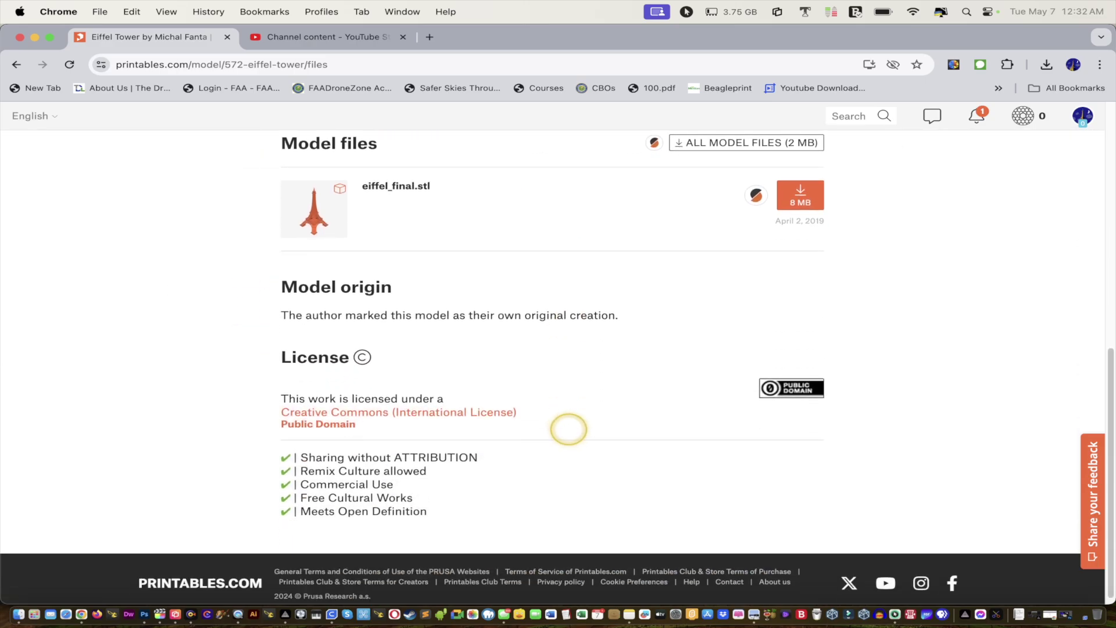
pyautogui.scroll(3, 563, 435)
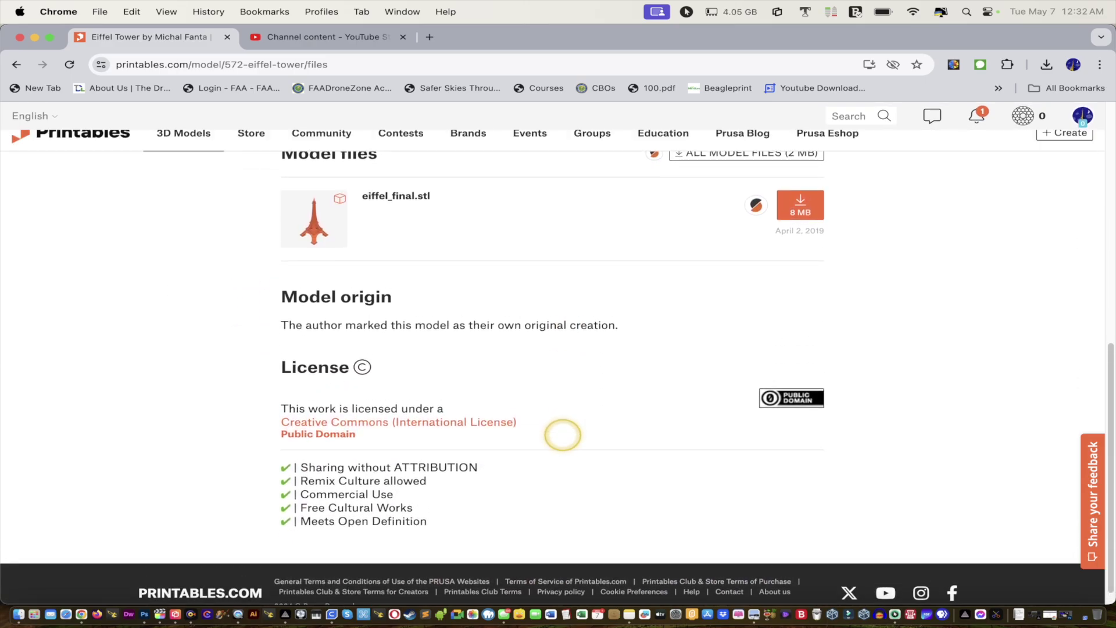
pyautogui.scroll(3, 561, 431)
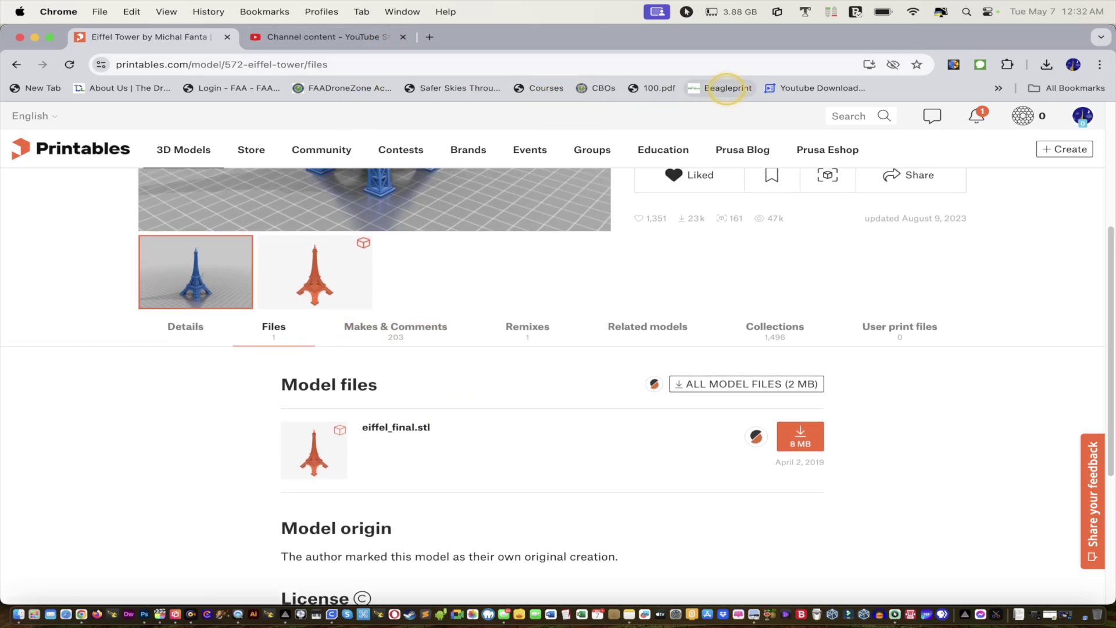
pyautogui.click(724, 87)
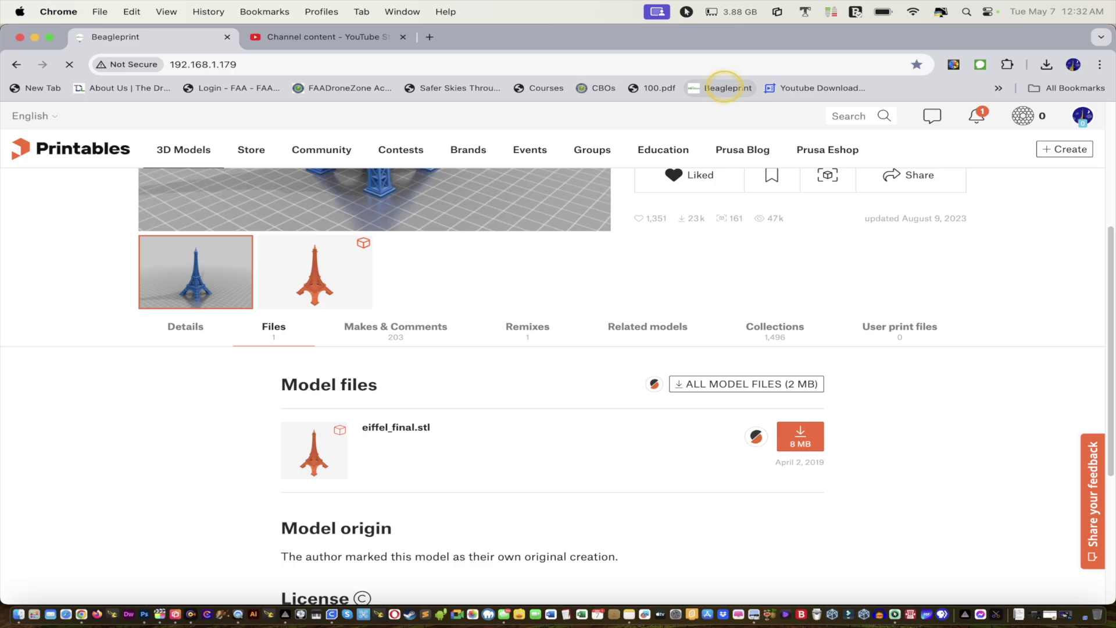
# Step: Log in to Beagleprint and upload eiffel_final.gcode from the Desktop to the Printable Files List
pyautogui.click(509, 370)
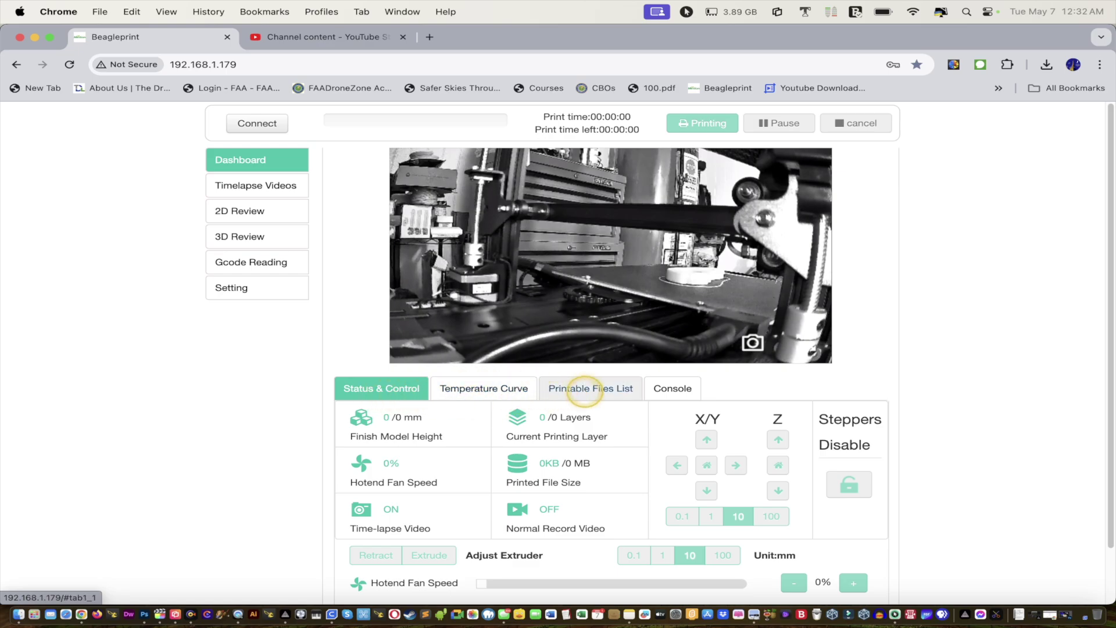
pyautogui.click(584, 390)
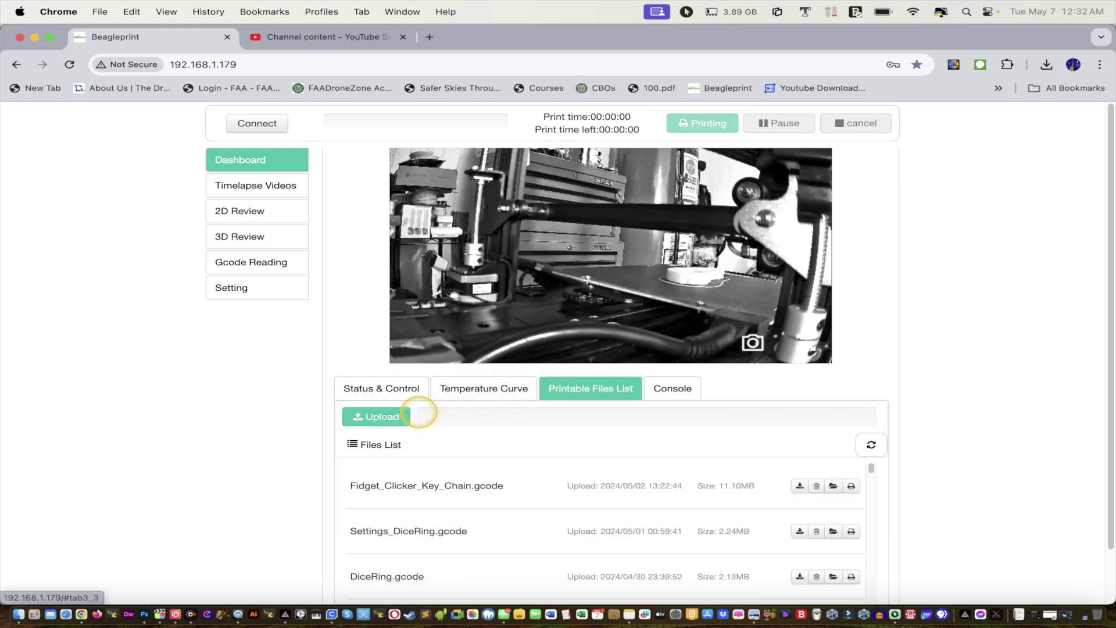
pyautogui.click(374, 416)
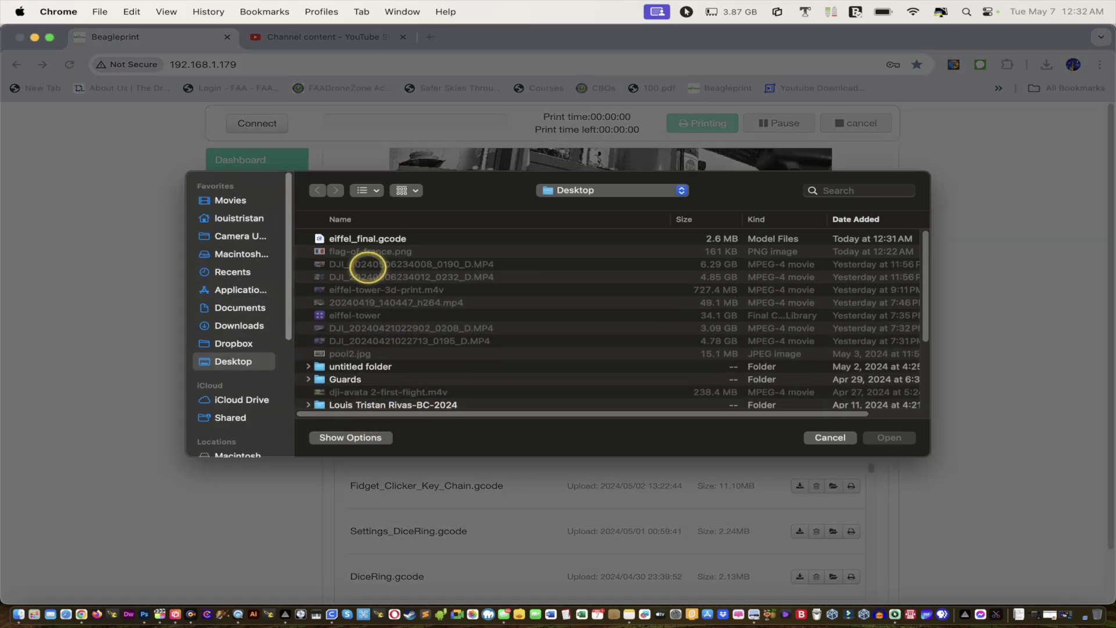
pyautogui.click(359, 240)
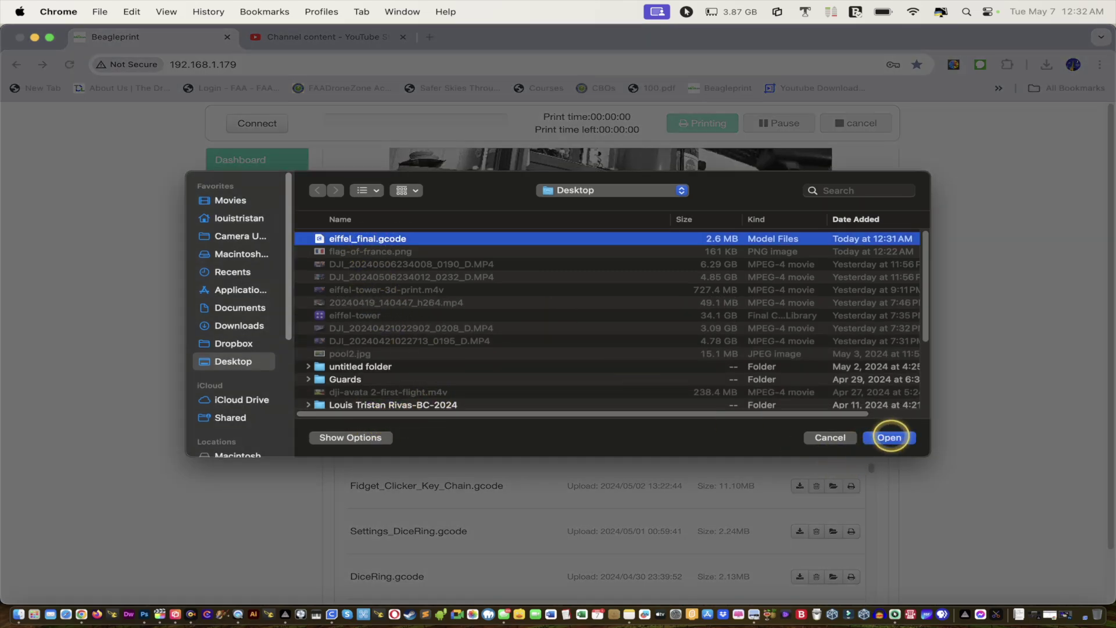
pyautogui.click(889, 436)
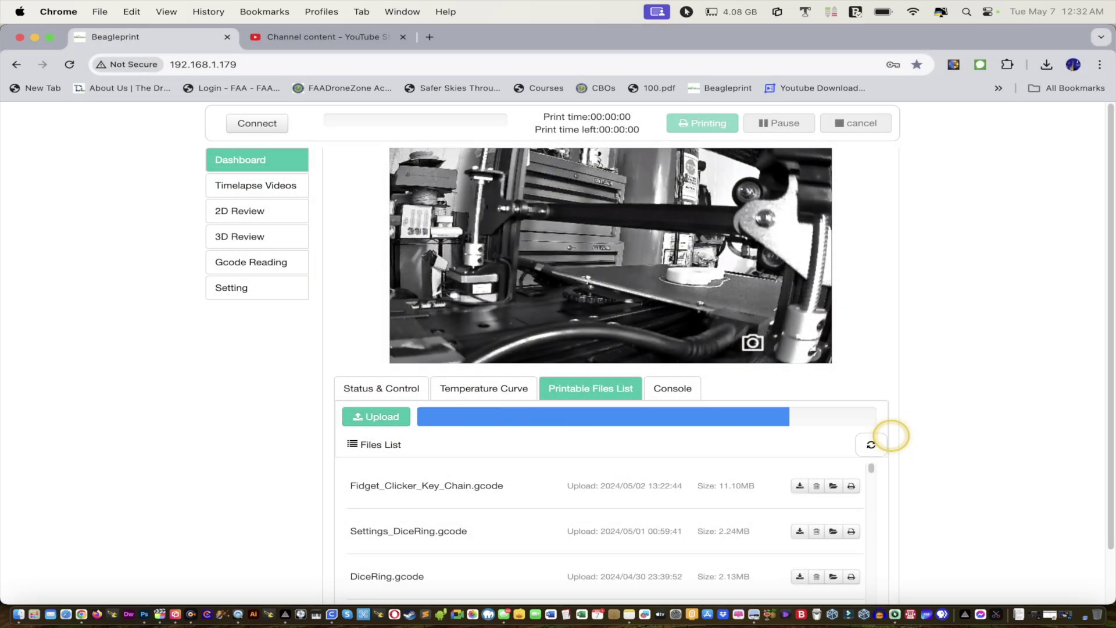